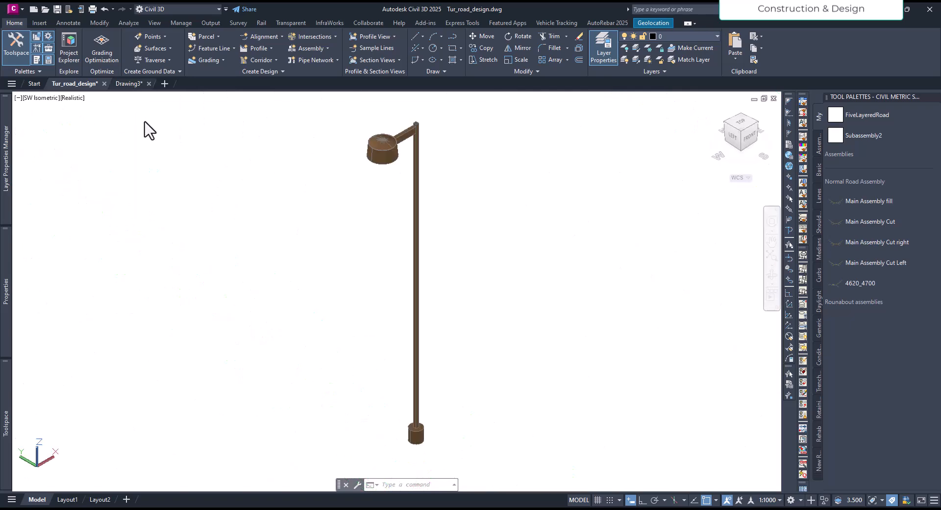
# Copy the 3D street light block from Drawing3 and return to the Tur_road_design drawing.
pyautogui.hotkey('ctrl', 'Tab')
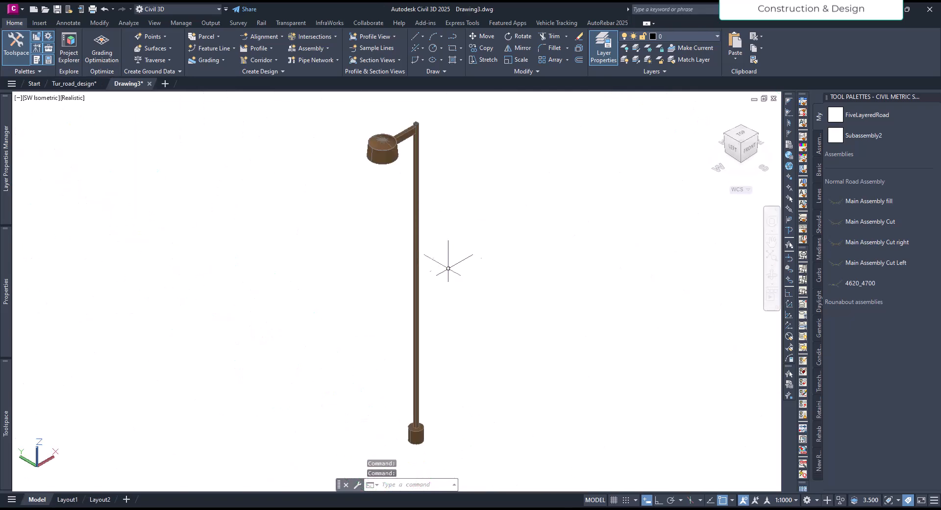
pyautogui.moveTo(456, 285); pyautogui.dragTo(437, 288, button='middle')
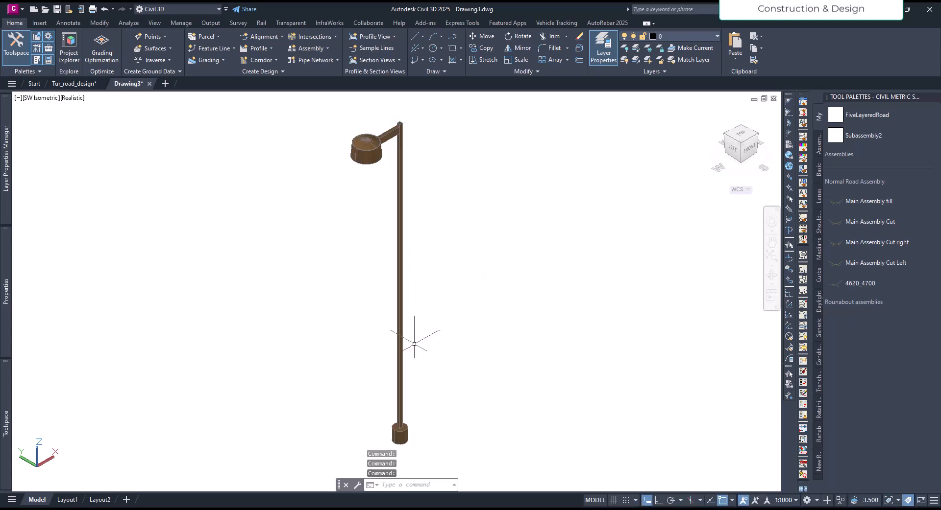
pyautogui.click(402, 335)
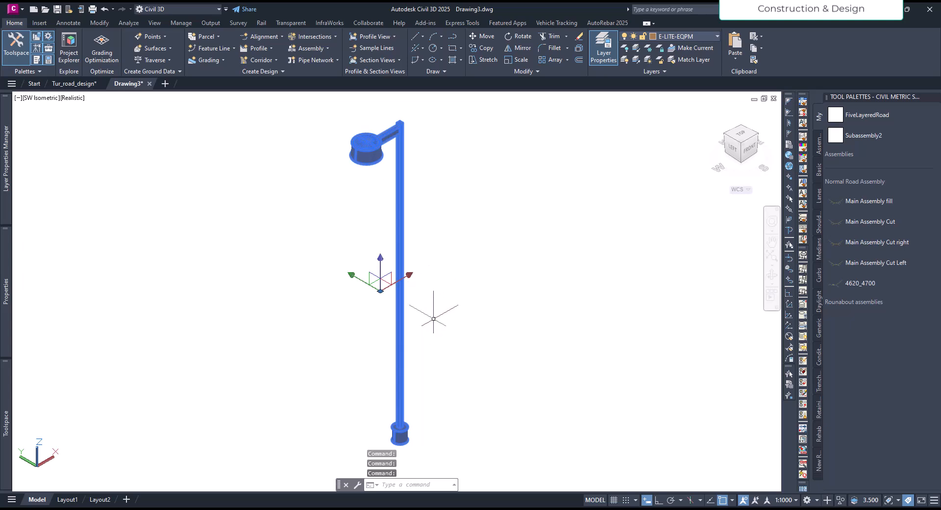
pyautogui.press('Escape')
pyautogui.click(396, 220)
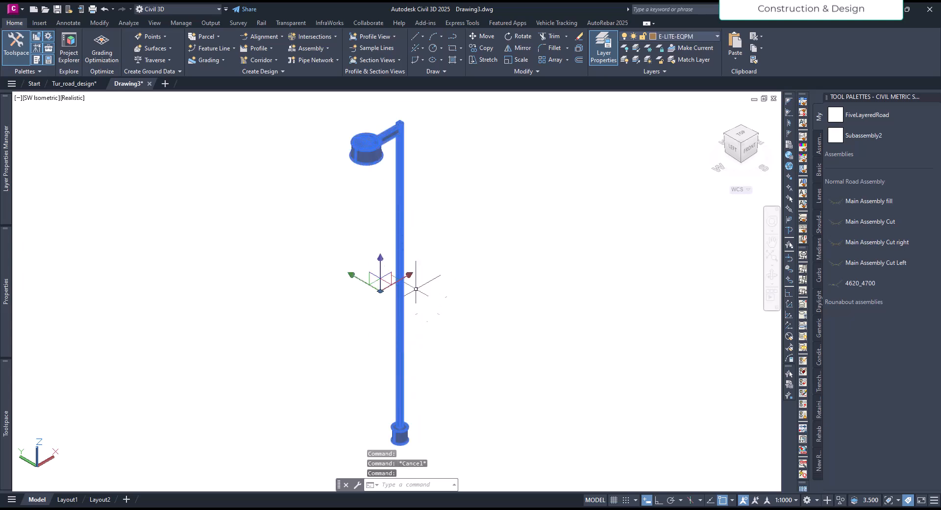
pyautogui.press('Escape')
pyautogui.click(396, 331)
pyautogui.click(82, 84)
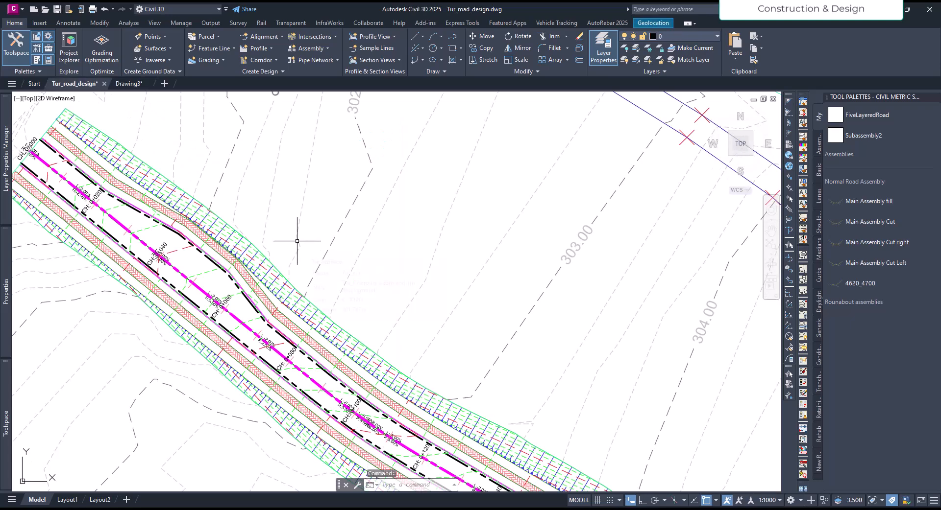
# Paste the street light beside the upper footpath near CH: 0+000 and select it.
pyautogui.hotkey('ctrl', 'v')
pyautogui.moveTo(278, 230); pyautogui.dragTo(358, 311, button='middle')
pyautogui.scroll(6, 167, 225)
pyautogui.click(228, 242)
pyautogui.click(224, 227)
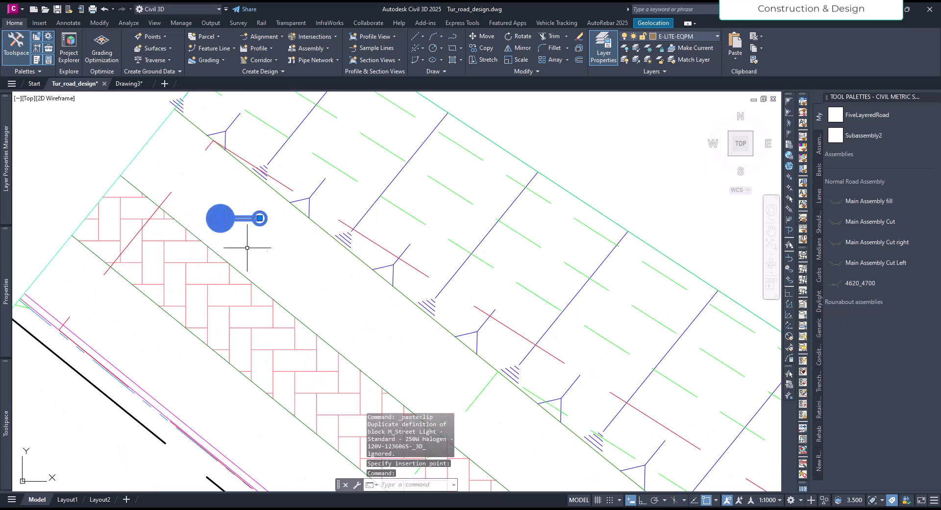
# Move the street light so its pole base sits on the end of the red slope line between footpath and kerb.
pyautogui.click(260, 219)
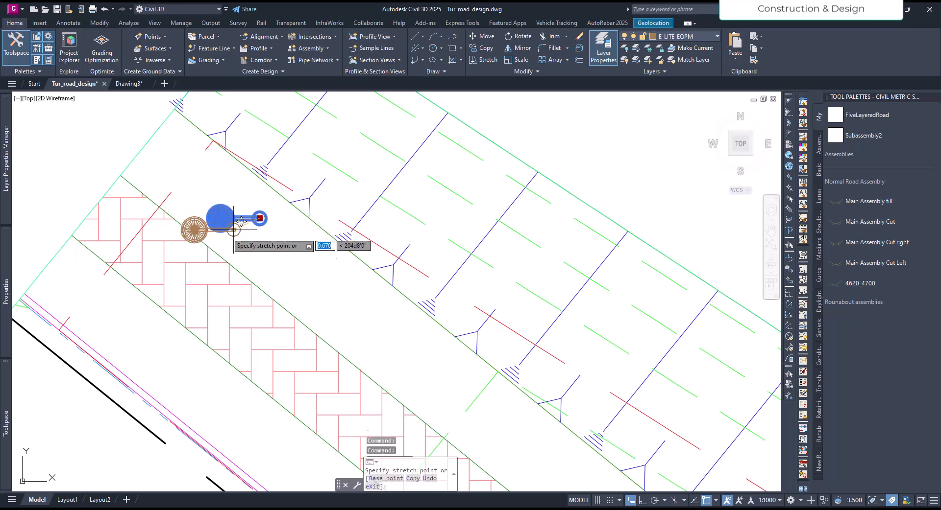
pyautogui.moveTo(101, 324); pyautogui.dragTo(204, 228, button='middle')
pyautogui.scroll(-3, 204, 228)
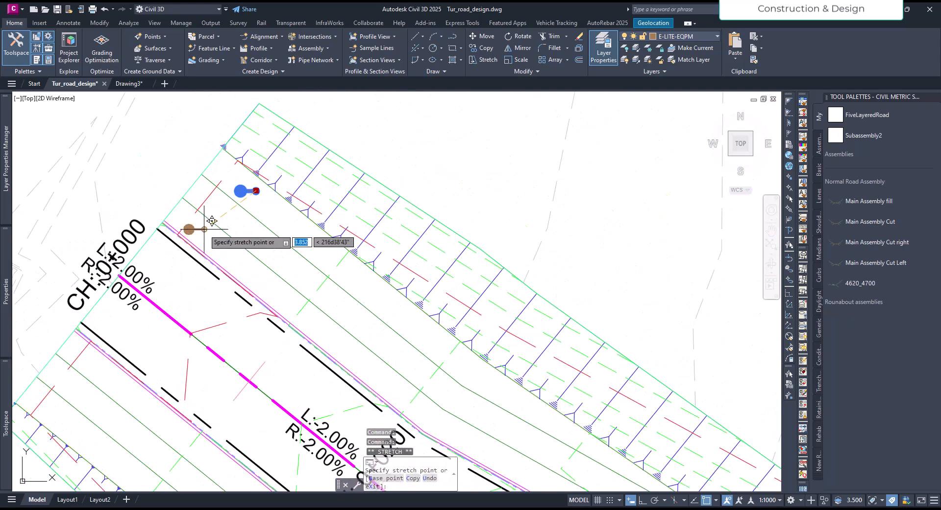
pyautogui.click(204, 229)
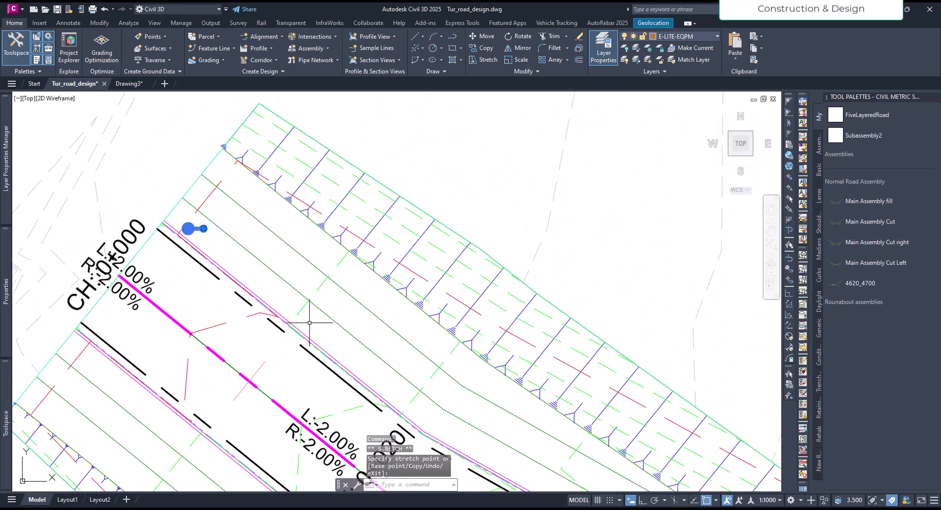
pyautogui.moveTo(361, 361); pyautogui.dragTo(244, 242, button='middle')
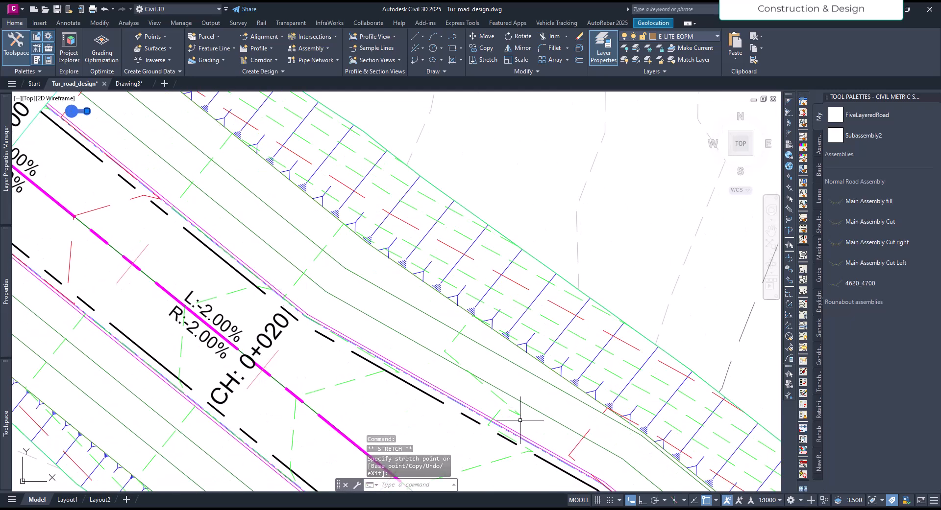
pyautogui.moveTo(165, 159); pyautogui.dragTo(368, 332, button='middle')
pyautogui.scroll(6, 298, 290)
pyautogui.moveTo(277, 290); pyautogui.dragTo(286, 292, button='middle')
pyautogui.click(274, 266)
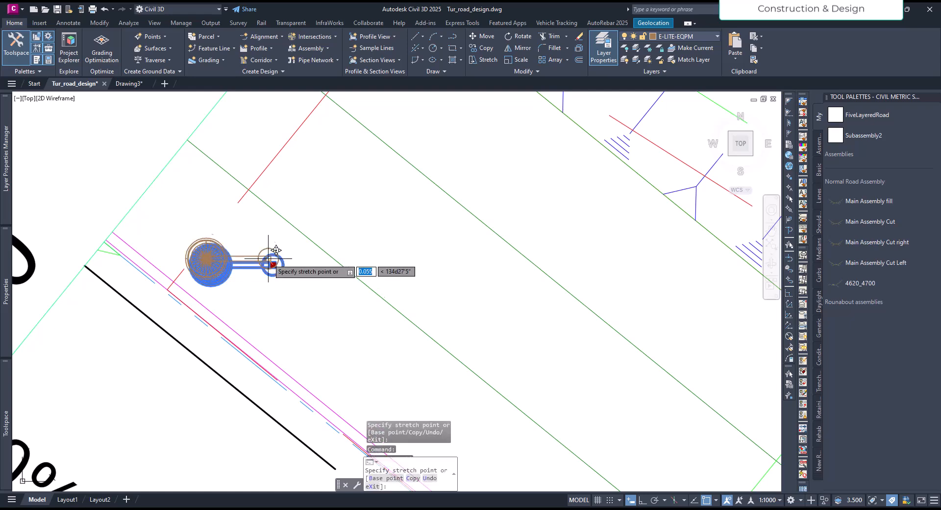
pyautogui.click(240, 201)
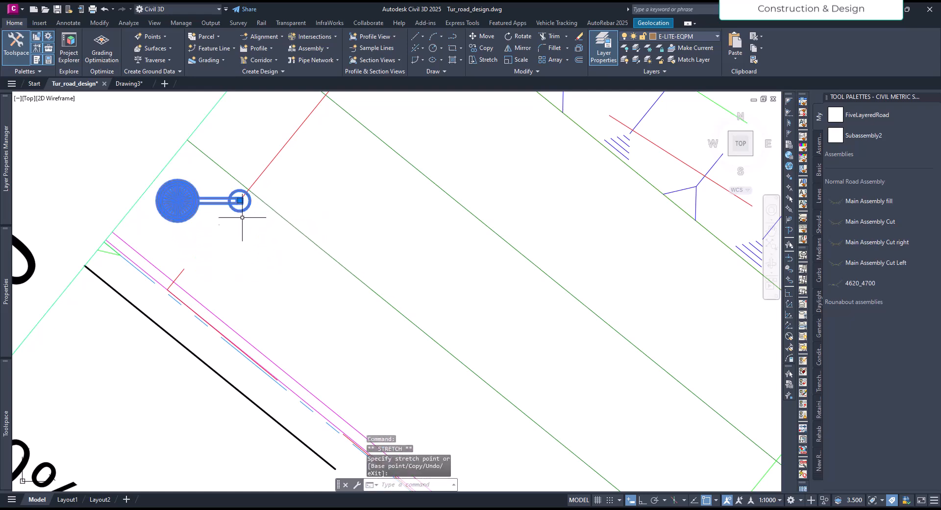
# Rotate the street light about its pole base, aligning its arm with the red slope line so the lamp points towards the road.
pyautogui.write('RO')
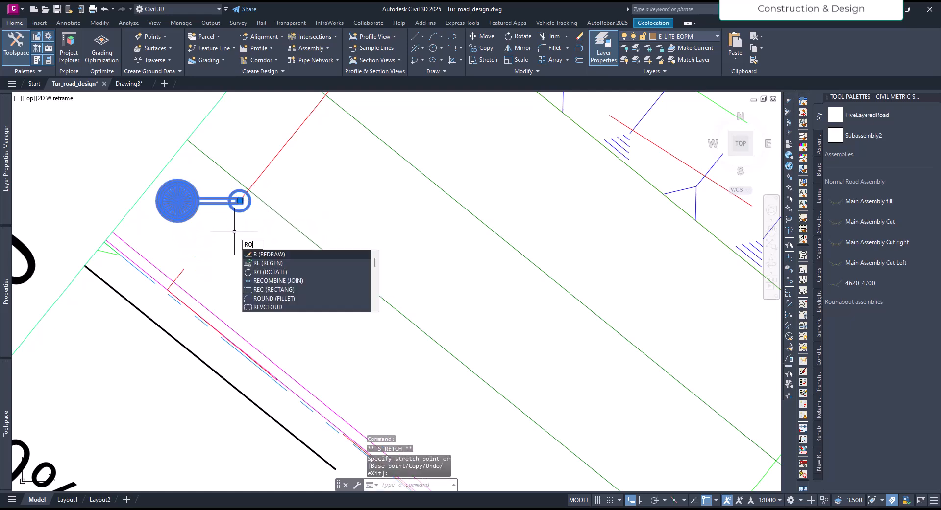
pyautogui.press('Return')
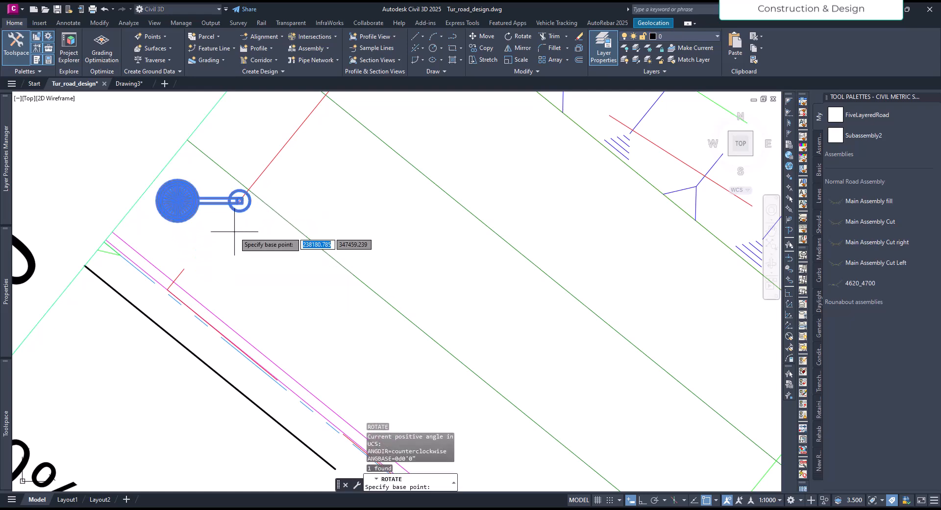
pyautogui.click(239, 201)
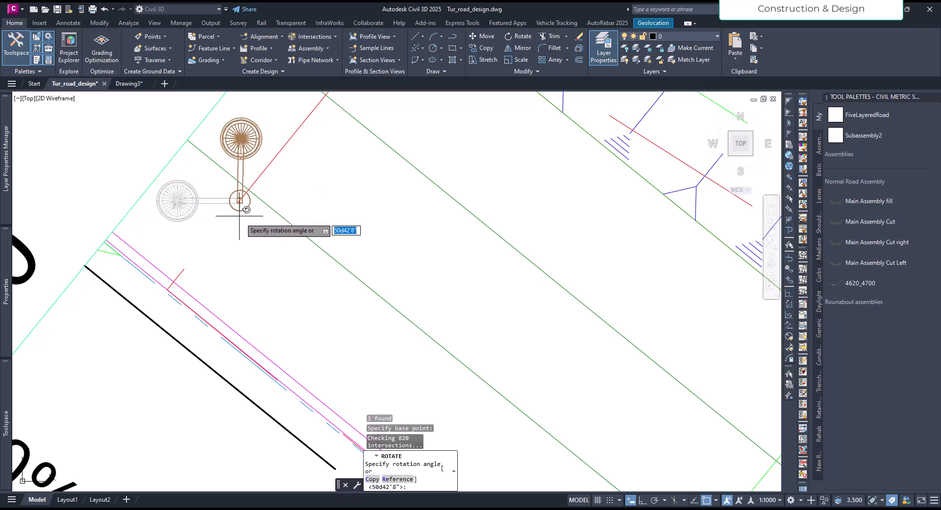
pyautogui.click(287, 145)
pyautogui.press('Escape')
pyautogui.press('Escape')
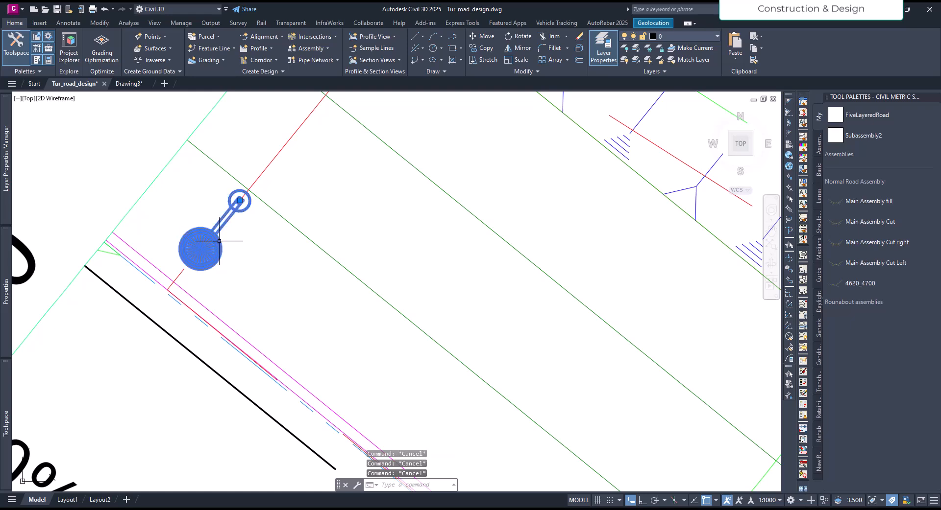
# Move the street light towards the road so its pole stands just behind the kerb with the lamp over the carriageway edge.
pyautogui.click(239, 229)
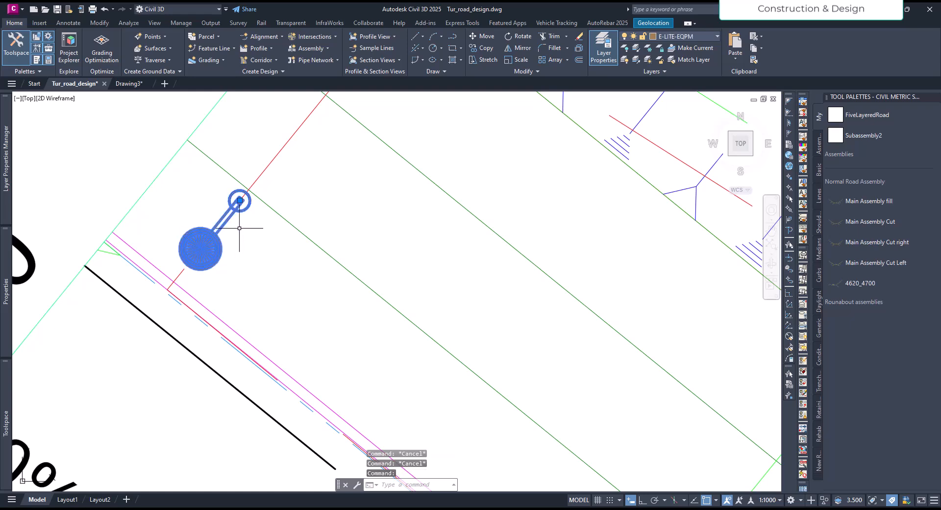
pyautogui.click(240, 201)
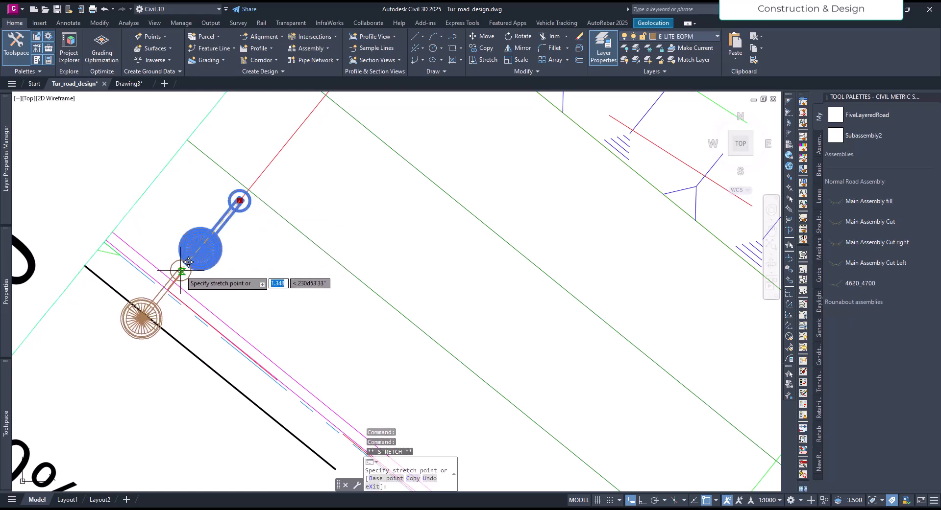
pyautogui.click(190, 262)
pyautogui.scroll(-5, 226, 257)
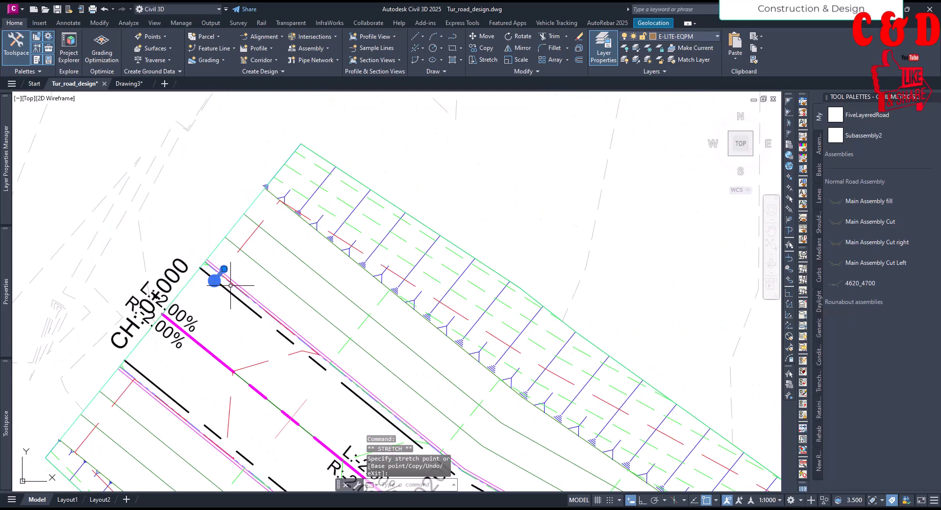
pyautogui.scroll(-3, 230, 283)
pyautogui.scroll(6, 224, 284)
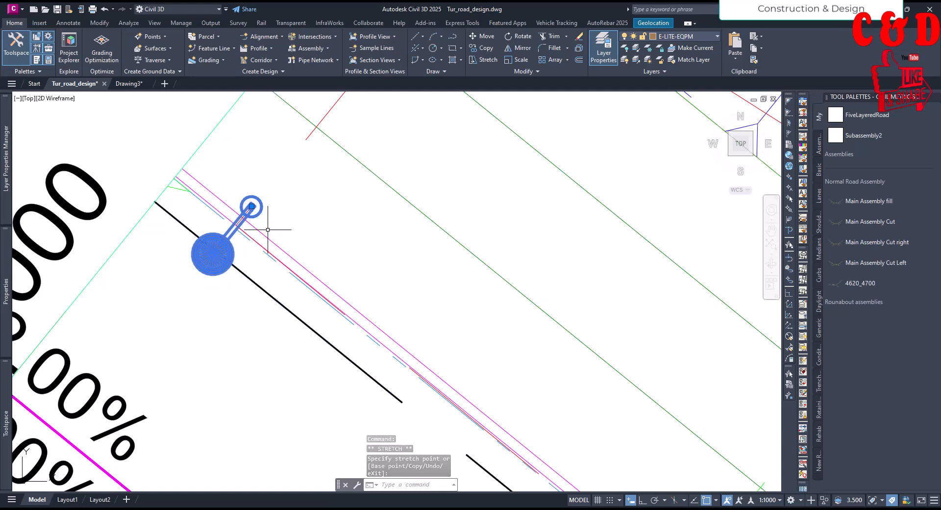
# Examine the street light's placement against the kerb and road edge lines at CH: 0+000.
pyautogui.press('Escape')
pyautogui.press('Escape')
pyautogui.press('Escape')
pyautogui.moveTo(266, 213)
pyautogui.mouseDown(button='middle')
pyautogui.moveTo(255, 240)
pyautogui.moveTo(419, 285)
pyautogui.mouseUp(button='middle')
pyautogui.click(248, 235)
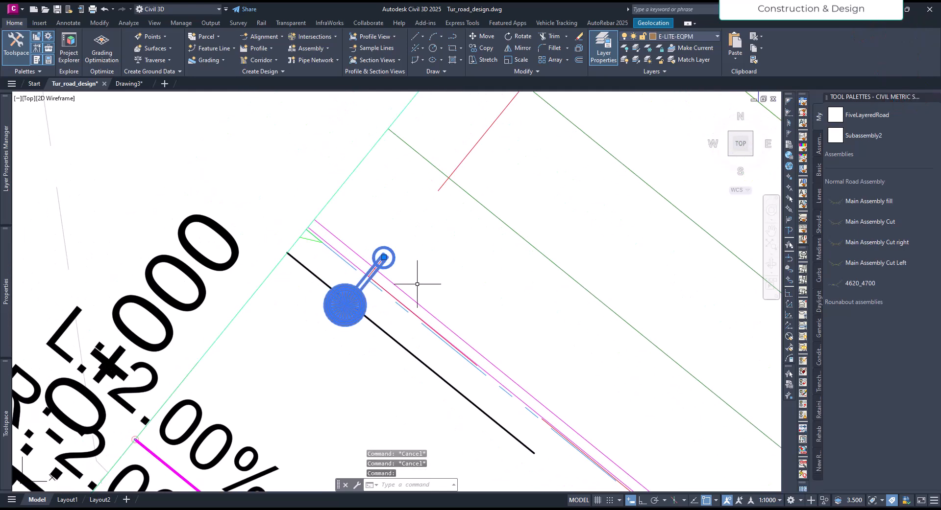
pyautogui.press('Escape')
pyautogui.scroll(-5, 358, 294)
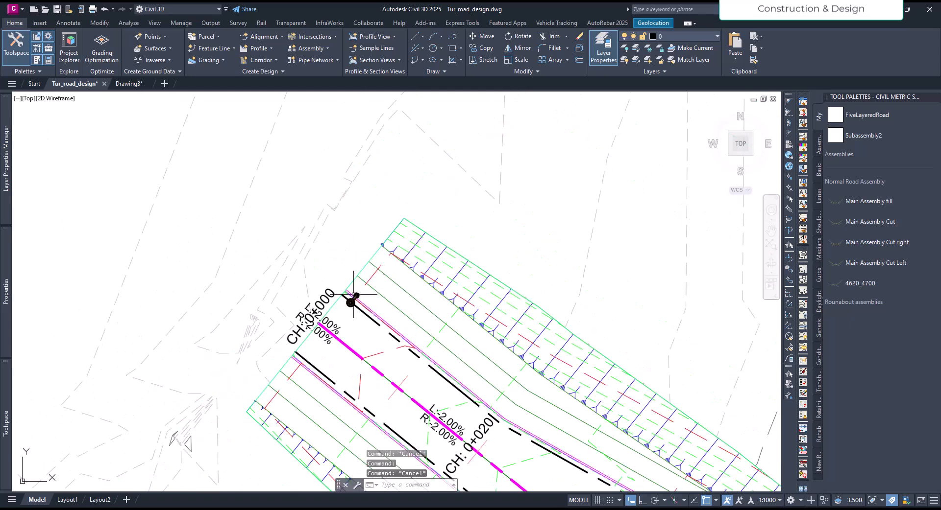
pyautogui.scroll(6, 361, 304)
pyautogui.click(356, 300)
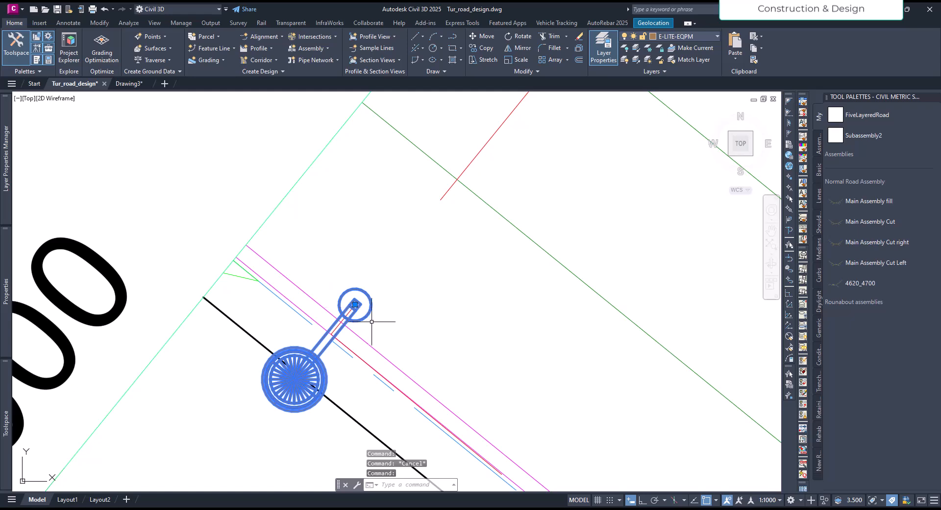
pyautogui.press('Escape')
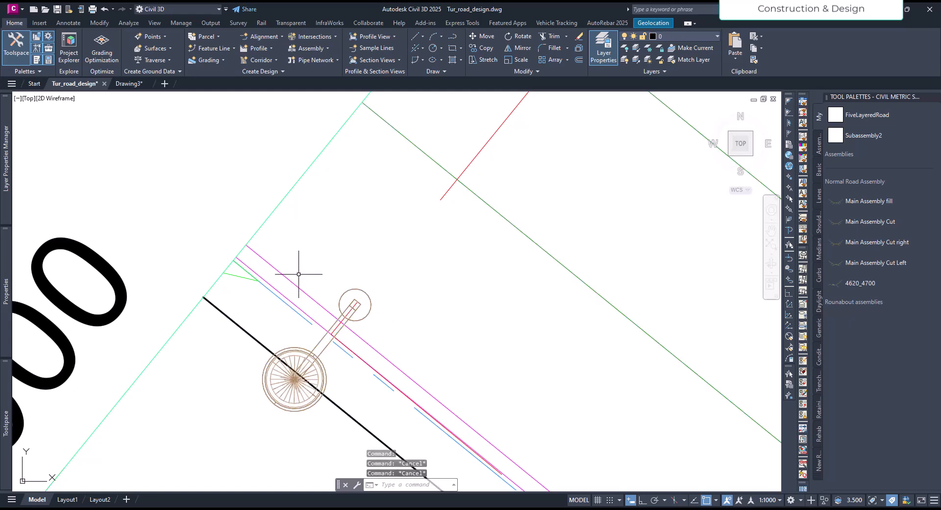
pyautogui.scroll(-4, 296, 263)
pyautogui.scroll(-6, 273, 272)
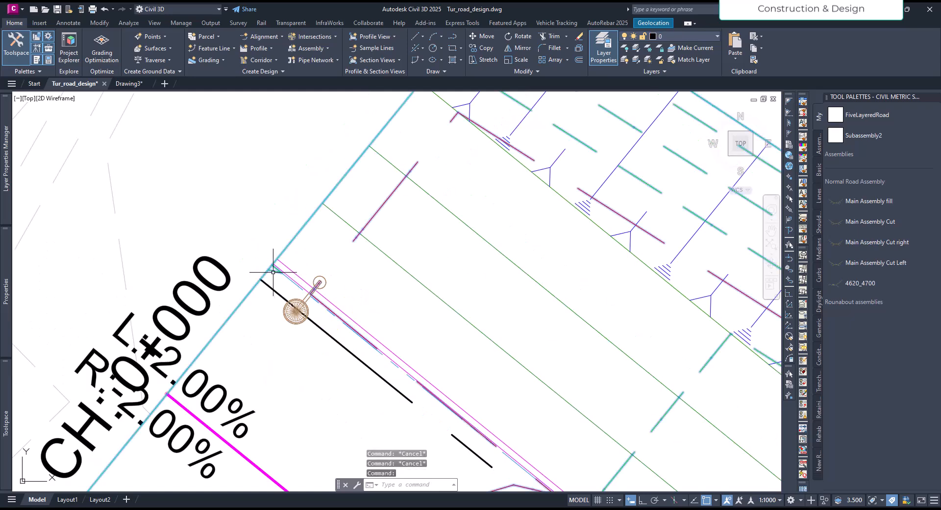
pyautogui.click(274, 273)
pyautogui.scroll(8, 303, 267)
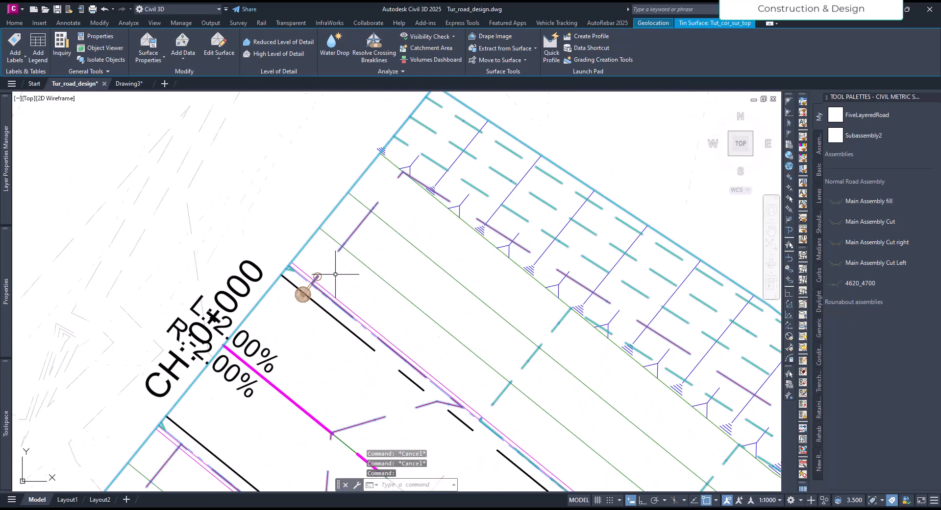
pyautogui.scroll(4, 314, 262)
pyautogui.press('Escape')
pyautogui.press('Escape')
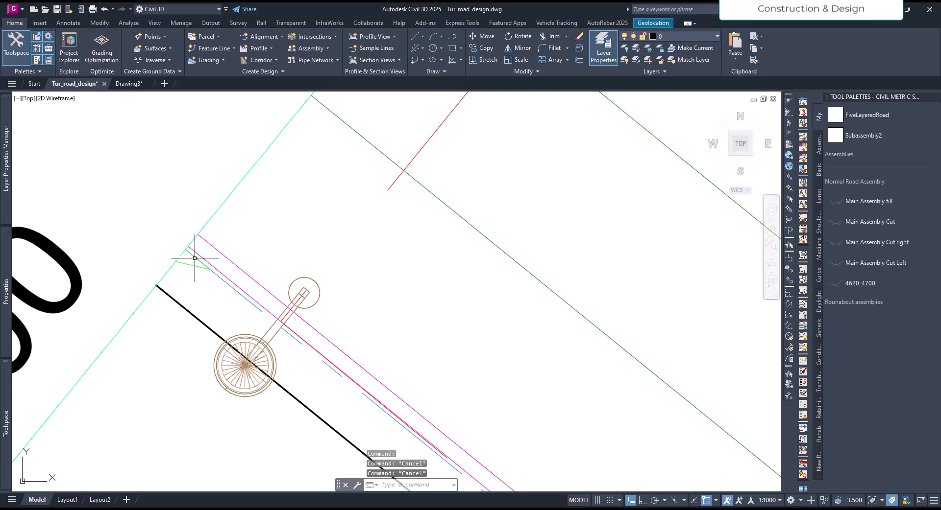
# Add a spot elevation label for the corridor top surface at the street light's pole base.
pyautogui.click(193, 255)
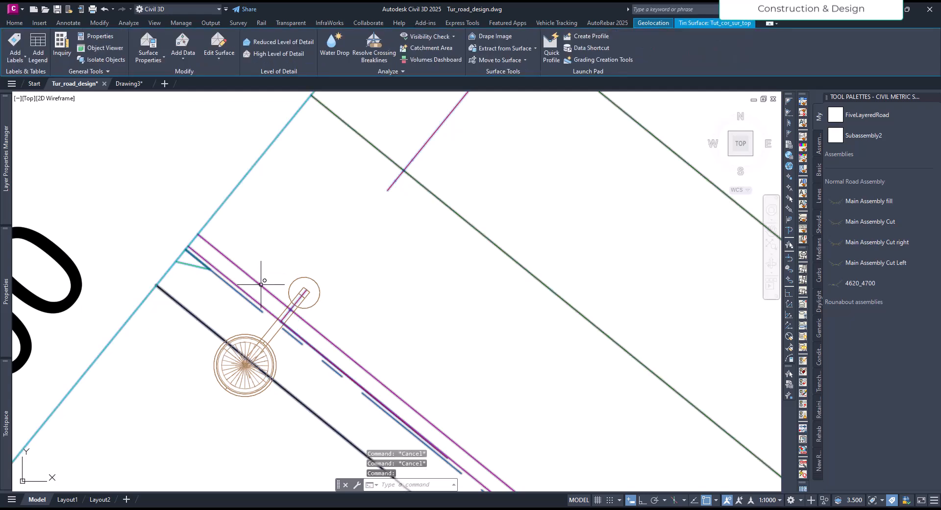
pyautogui.click(14, 62)
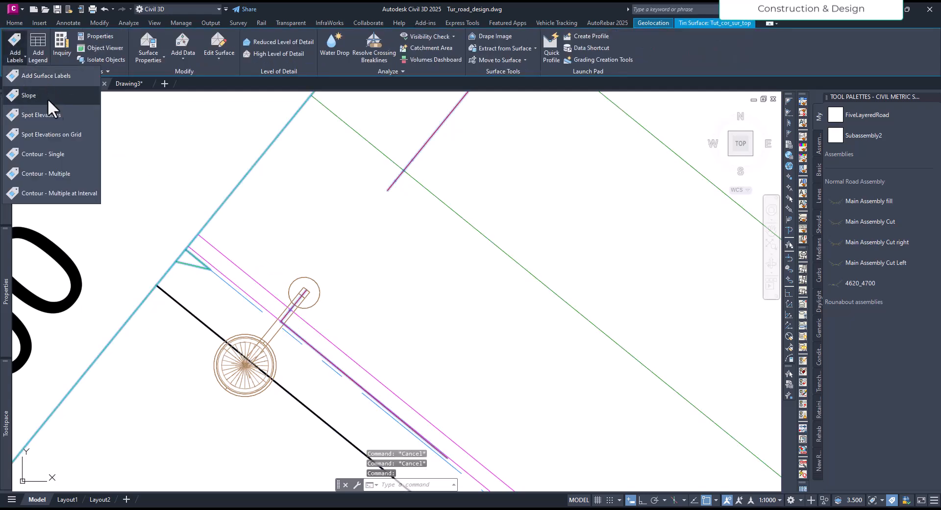
pyautogui.click(40, 115)
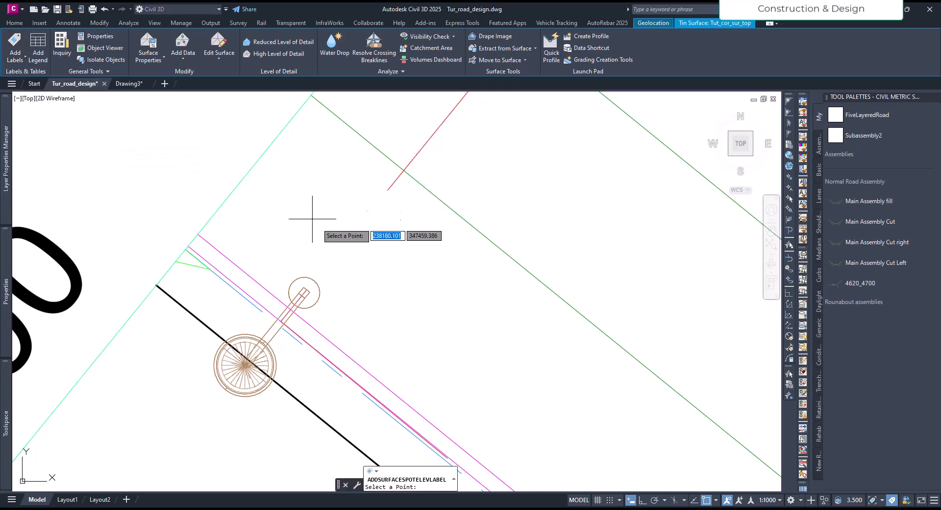
pyautogui.scroll(5, 303, 294)
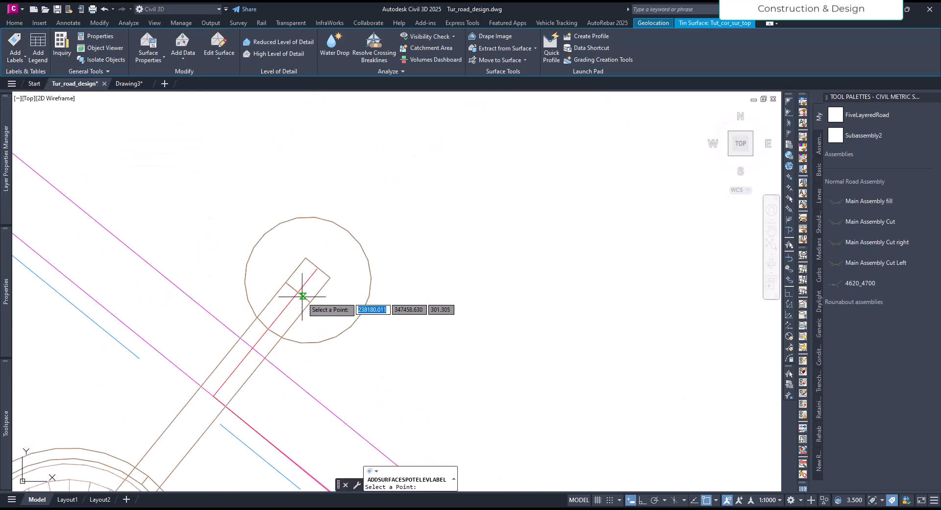
pyautogui.click(306, 282)
pyautogui.scroll(-5, 306, 284)
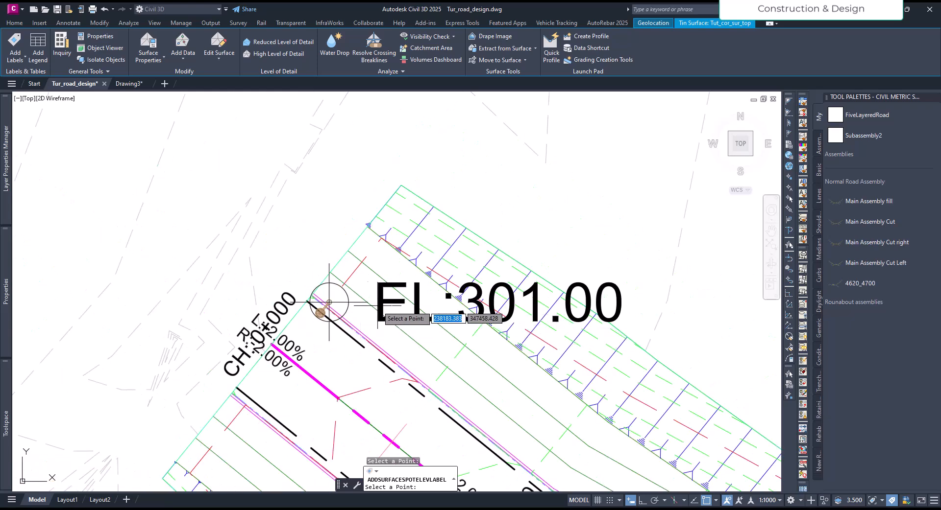
pyautogui.scroll(6, 329, 302)
pyautogui.press('Escape')
pyautogui.press('Escape')
pyautogui.press('Escape')
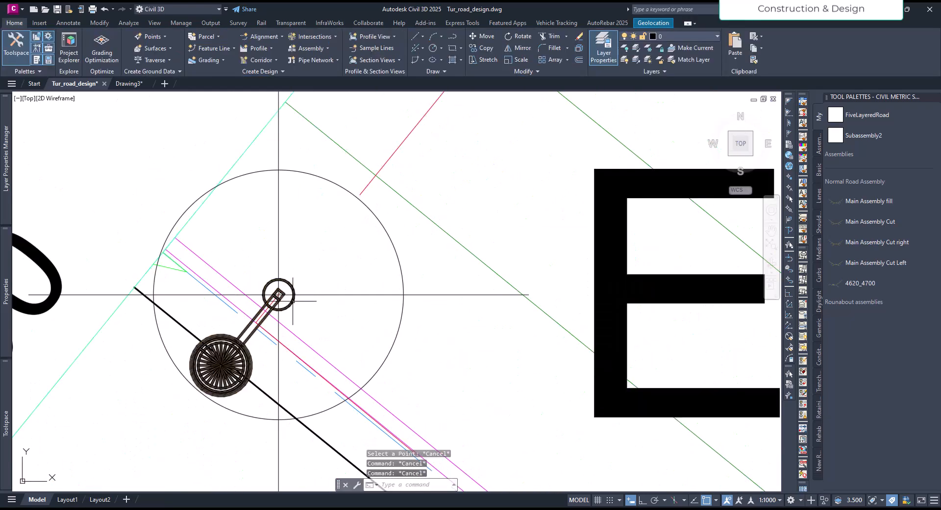
# Check the street light's Position Z in its block properties against the surface elevation label at the pole base.
pyautogui.click(293, 301)
pyautogui.scroll(-4, 357, 311)
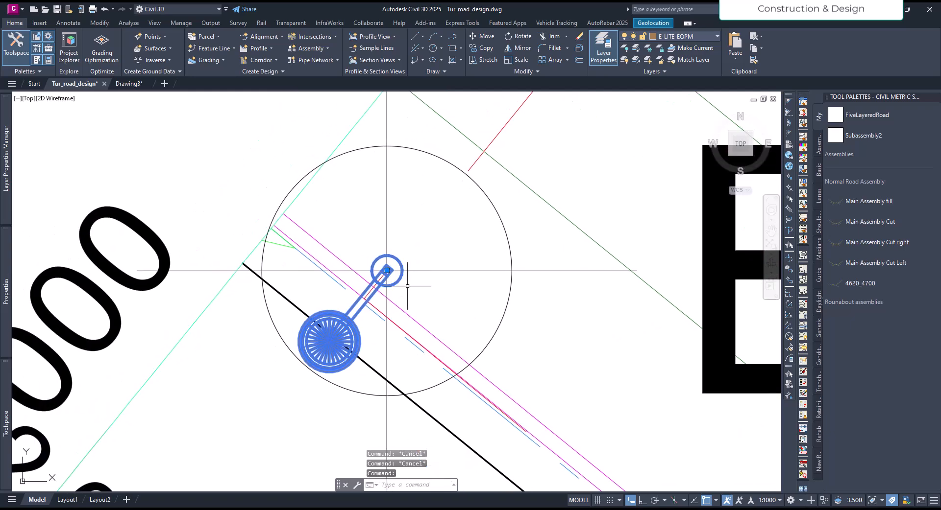
pyautogui.scroll(2, 353, 290)
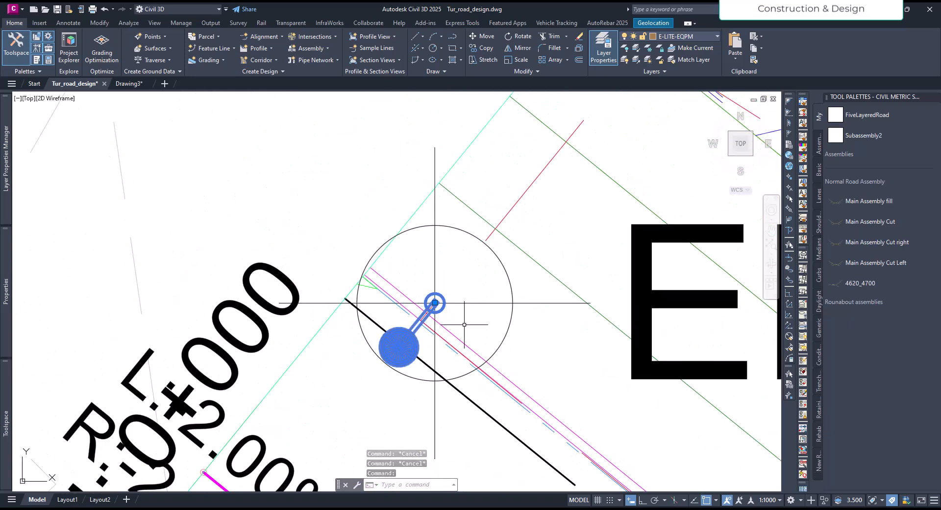
pyautogui.moveTo(4, 309)
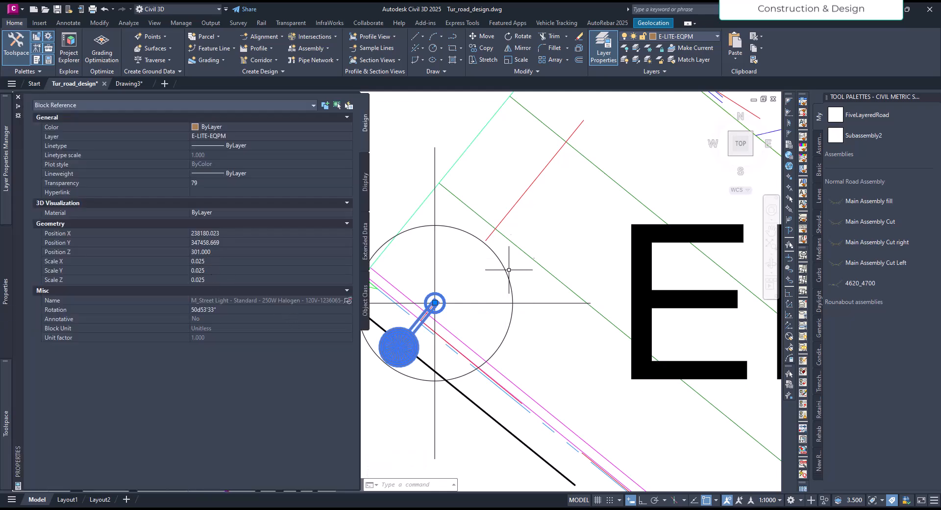
pyautogui.scroll(-5, 447, 302)
pyautogui.scroll(2, 387, 304)
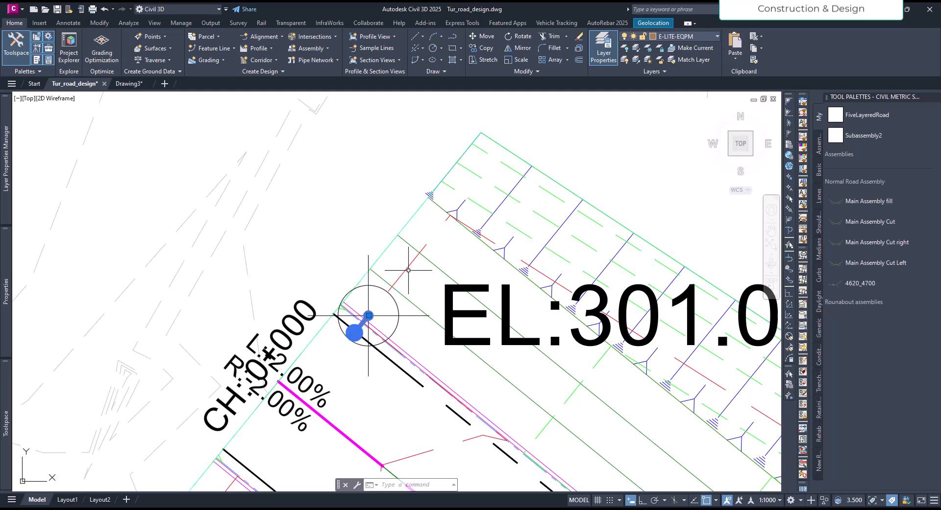
pyautogui.press('Escape')
pyautogui.press('Escape')
pyautogui.press('Escape')
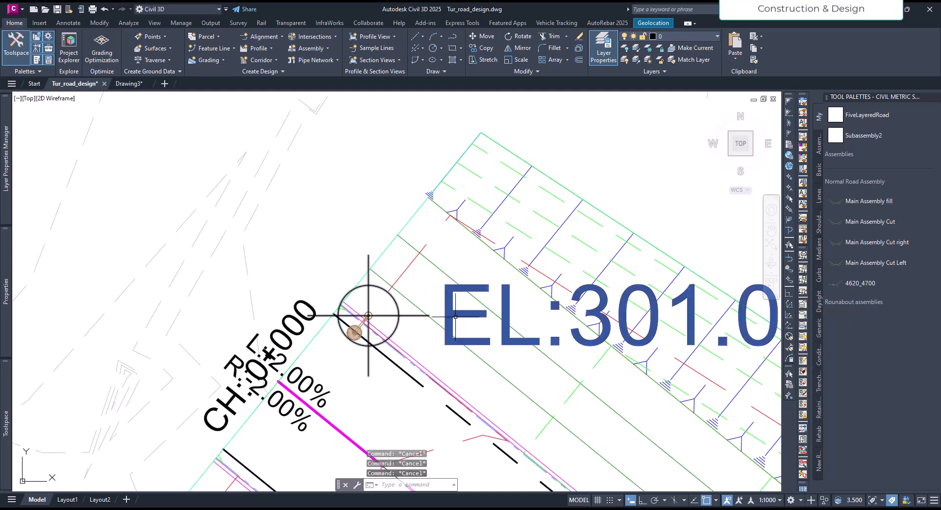
# Erase the spot elevation label at the street light's pole base.
pyautogui.click(433, 293)
pyautogui.press('Delete')
pyautogui.moveTo(420, 315)
pyautogui.mouseDown(button='middle')
pyautogui.moveTo(359, 286)
pyautogui.moveTo(276, 270)
pyautogui.mouseUp(button='middle')
pyautogui.scroll(3, 257, 273)
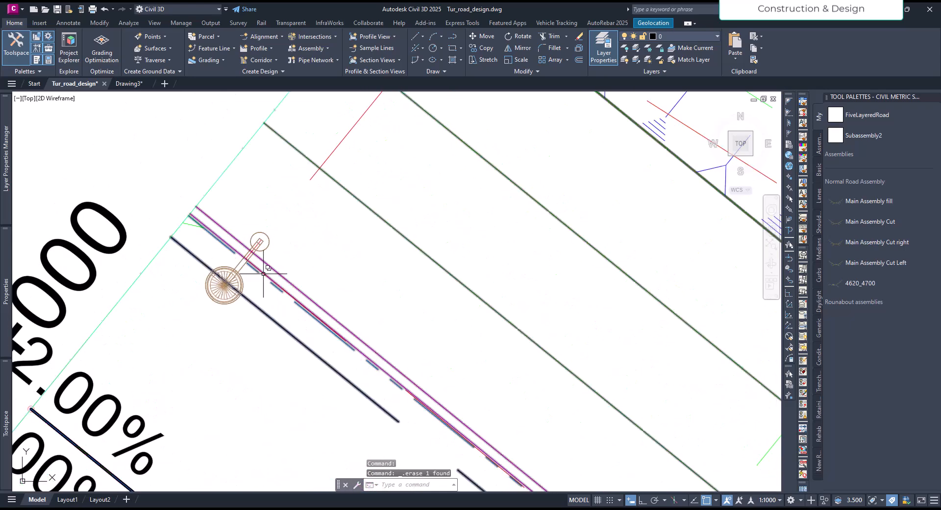
pyautogui.moveTo(451, 374); pyautogui.dragTo(336, 319, button='middle')
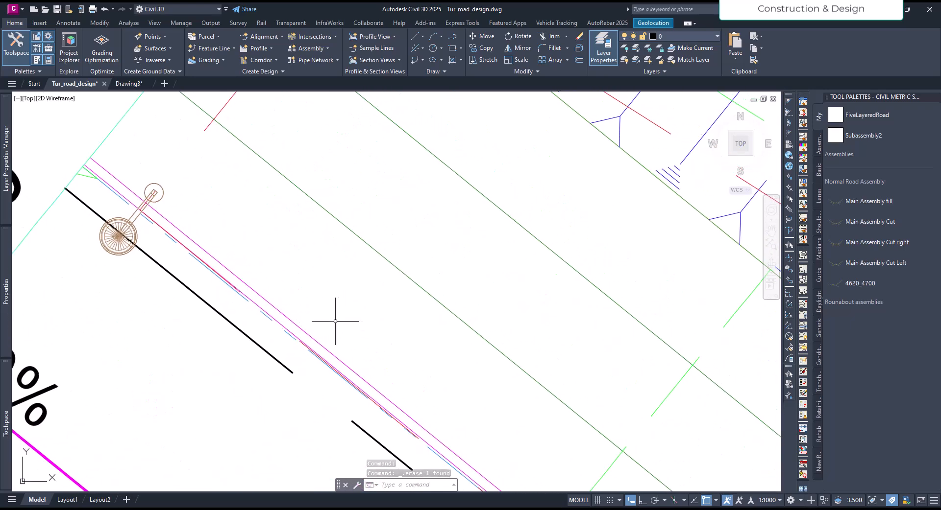
pyautogui.scroll(-6, 232, 269)
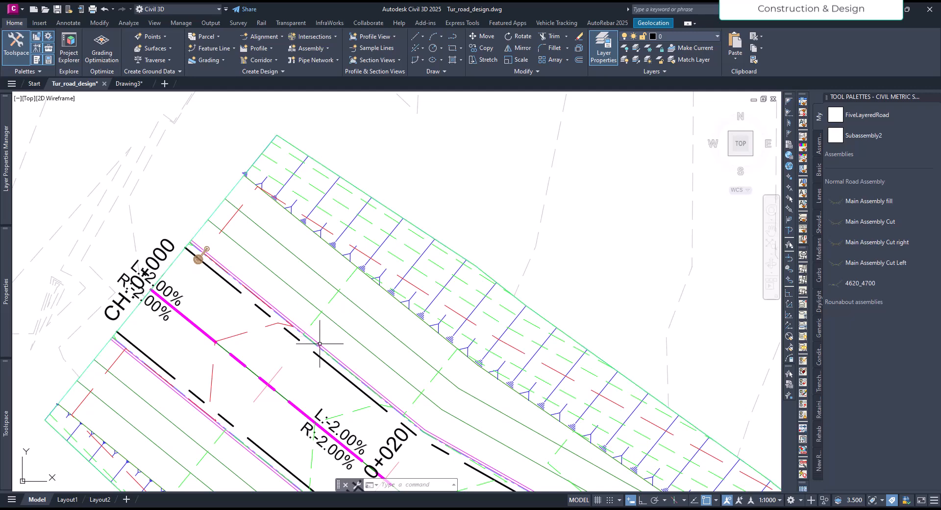
pyautogui.scroll(8, 234, 290)
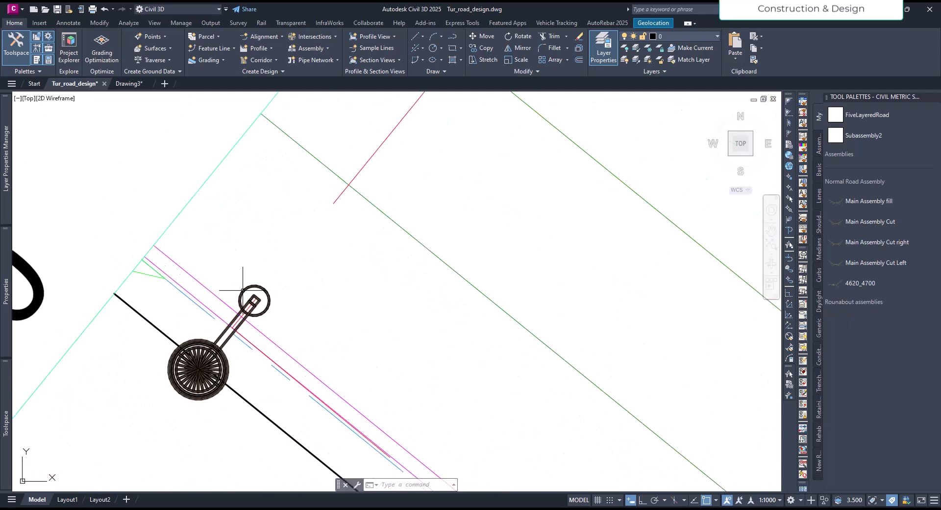
pyautogui.click(242, 290)
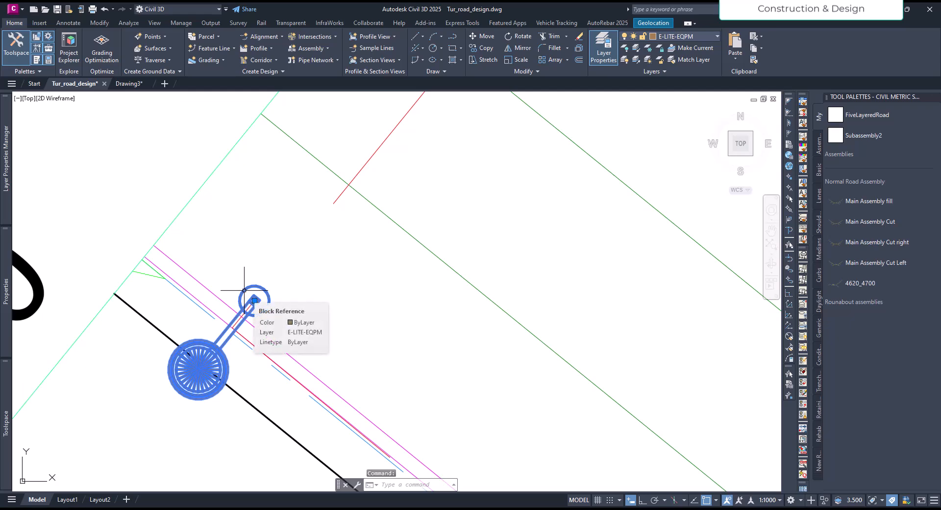
pyautogui.press('Escape')
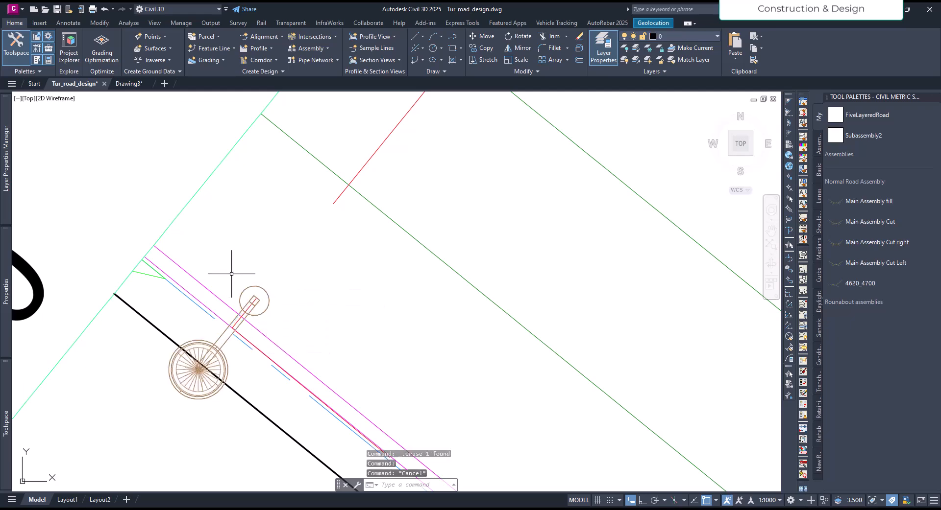
pyautogui.scroll(-4, 229, 275)
pyautogui.click(222, 277)
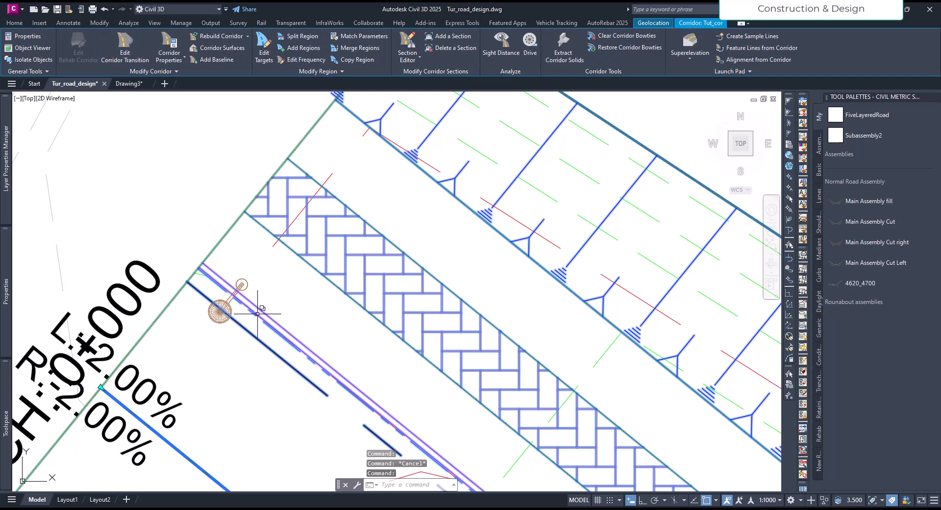
pyautogui.scroll(-4, 289, 325)
pyautogui.scroll(5, 289, 325)
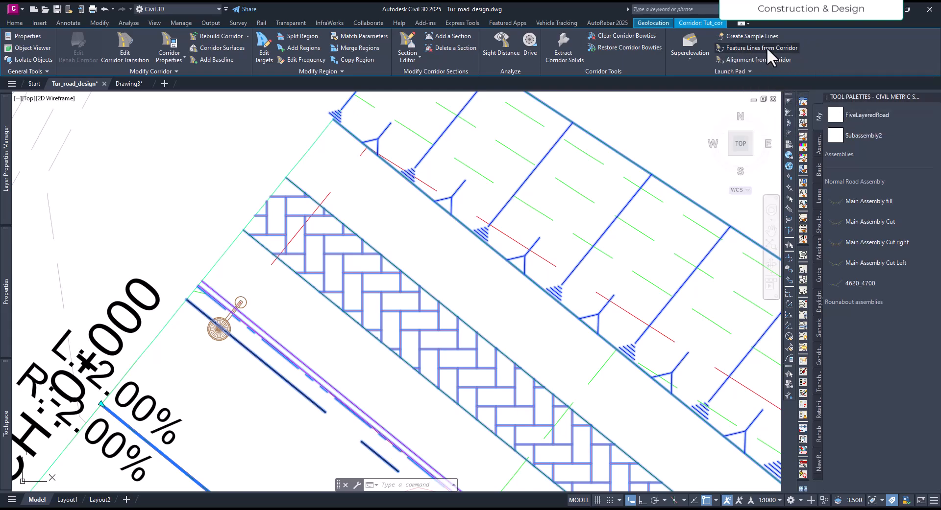
pyautogui.click(766, 47)
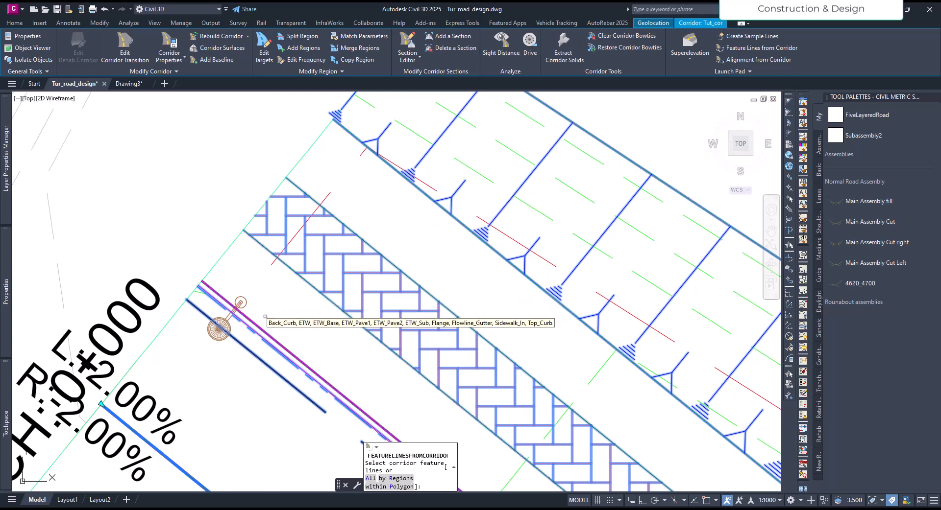
pyautogui.moveTo(267, 317); pyautogui.dragTo(274, 309, button='middle')
pyautogui.press('Escape')
pyautogui.press('Escape')
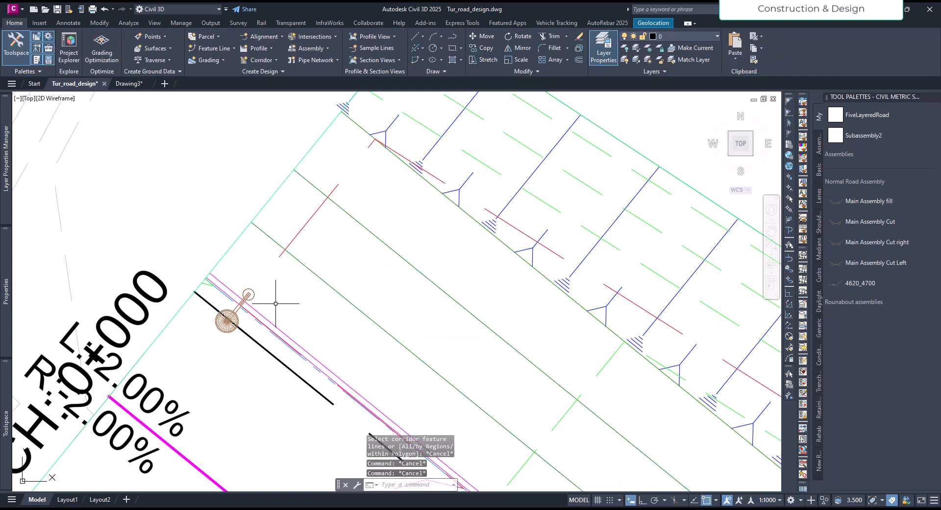
# Start Feature Lines from Corridor on the Tut_cor corridor and choose all of its feature lines as extraction candidates.
pyautogui.scroll(4, 228, 289)
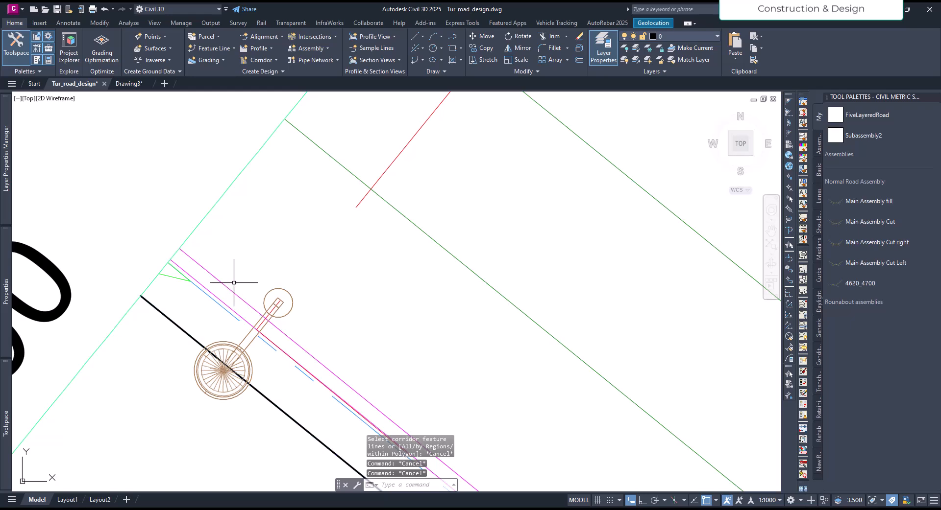
pyautogui.moveTo(228, 287)
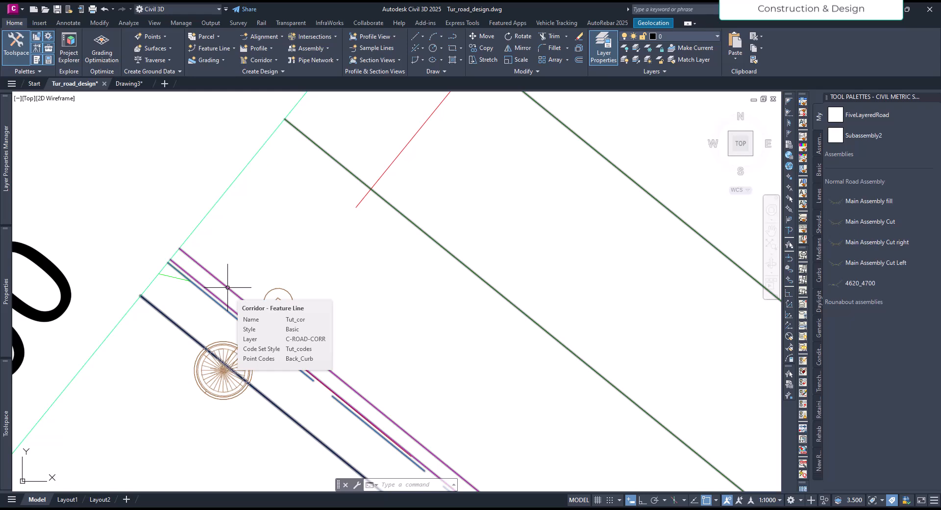
pyautogui.click(222, 280)
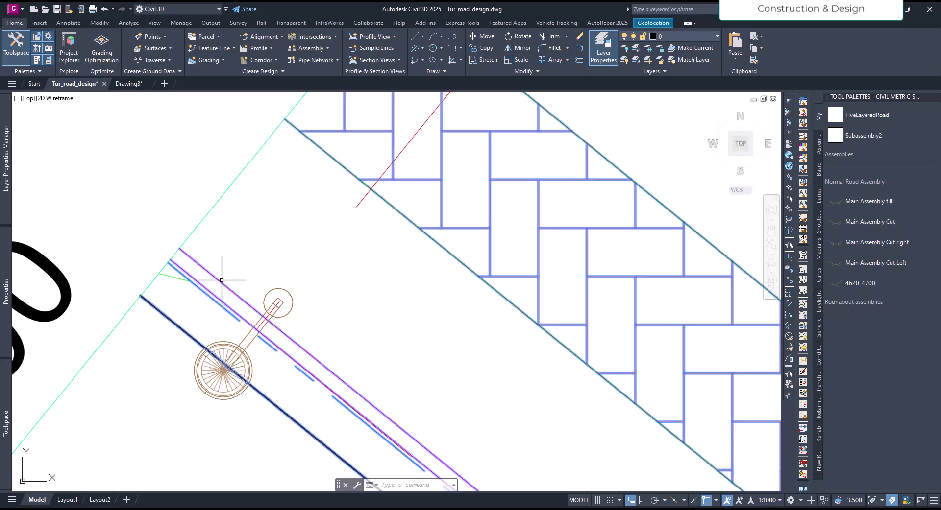
pyautogui.click(747, 49)
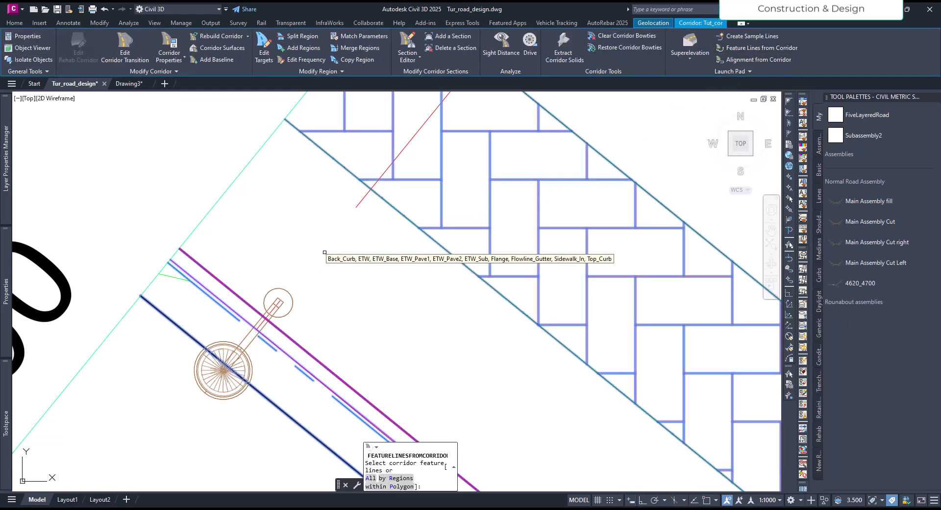
pyautogui.click(218, 278)
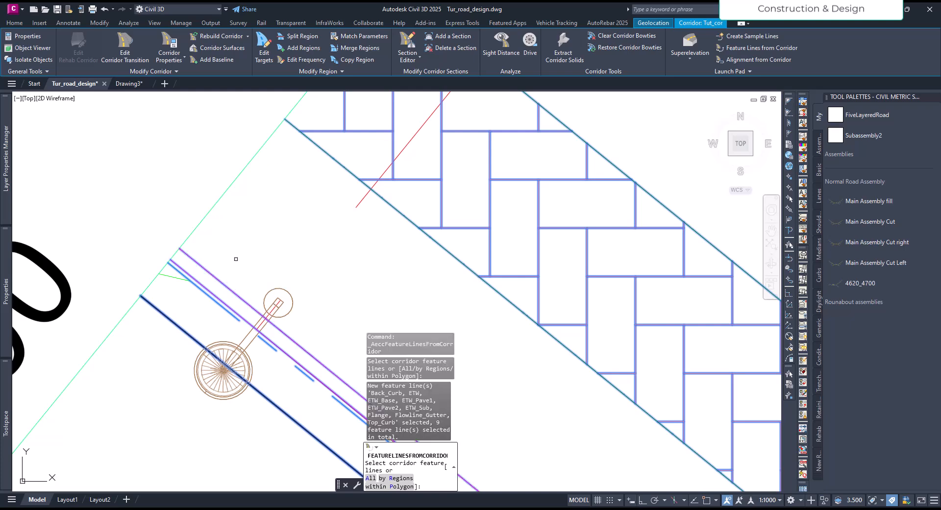
pyautogui.click(369, 479)
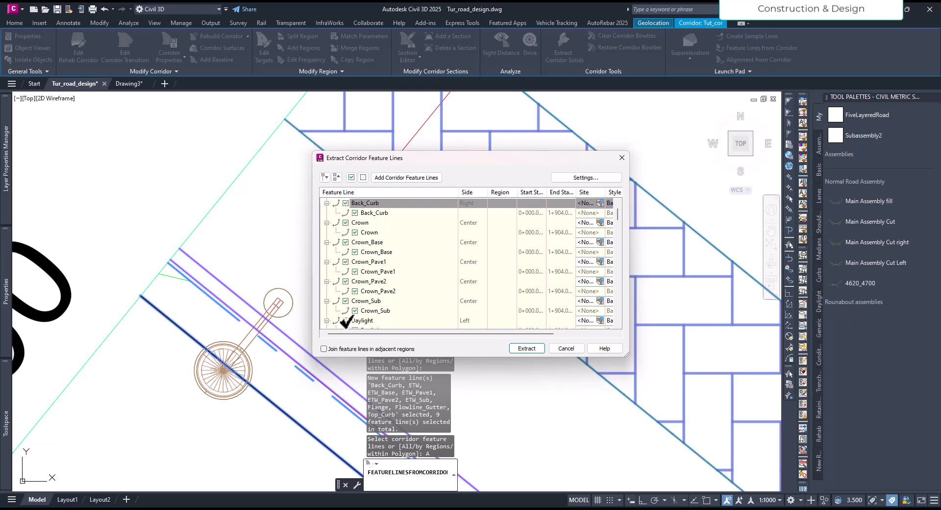
# Deselect all corridor feature lines and extract only the left-side Back_Curb line.
pyautogui.scroll(-5, 372, 304)
pyautogui.scroll(6, 370, 327)
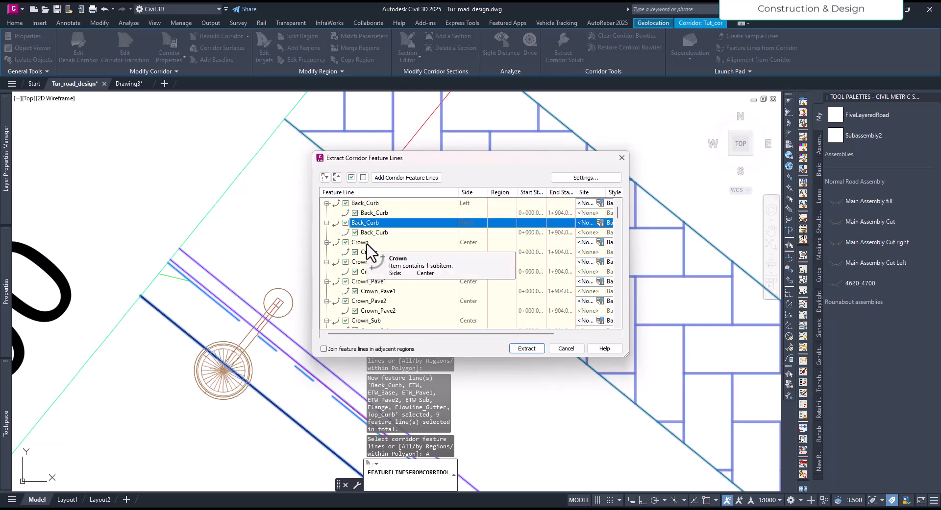
pyautogui.click(363, 178)
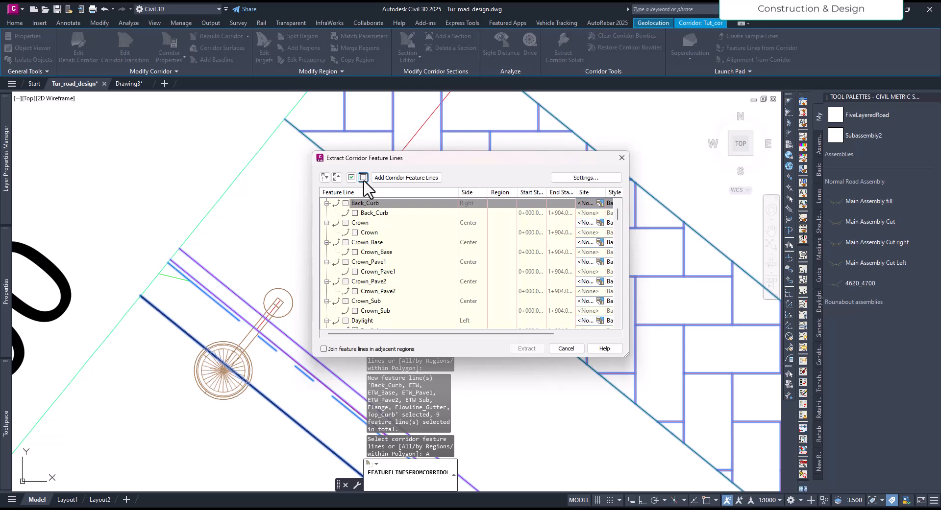
pyautogui.scroll(1, 366, 223)
pyautogui.click(346, 202)
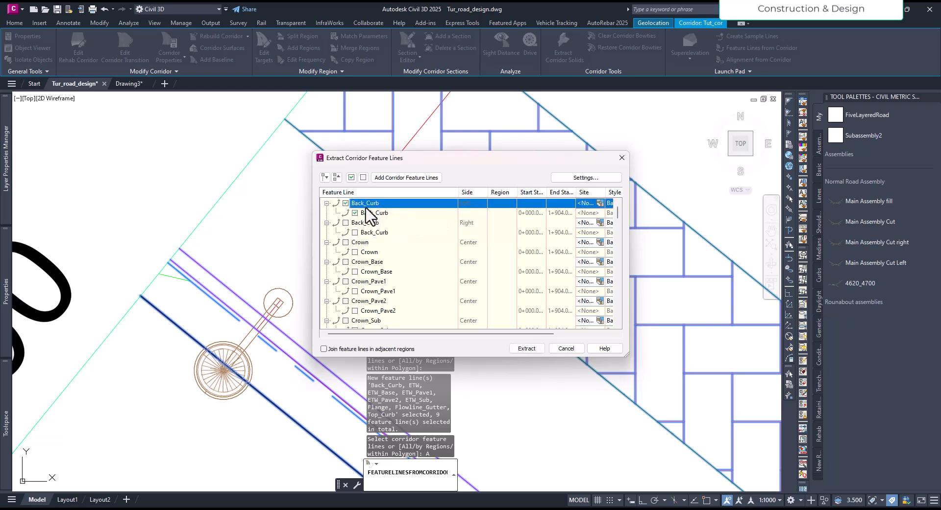
pyautogui.click(525, 349)
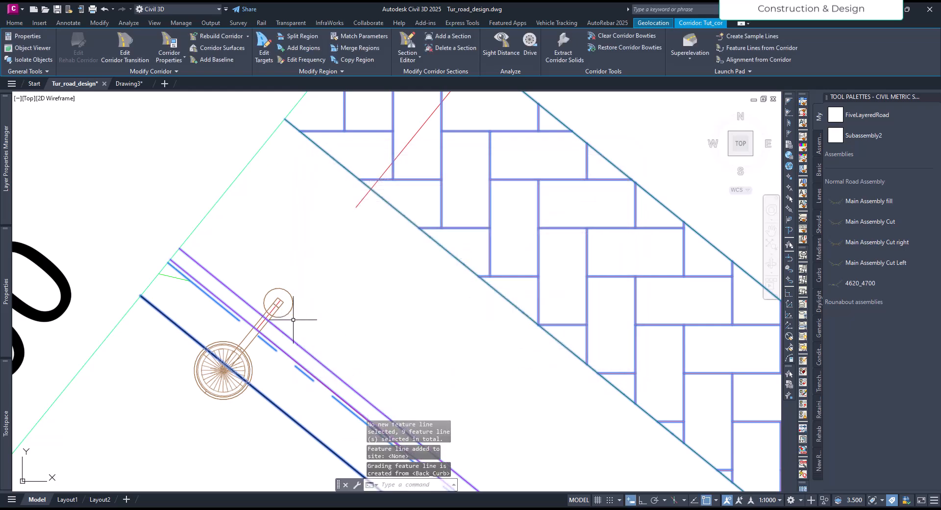
pyautogui.press('Escape')
# Explode the extracted Back_Curb feature line beside the street light into a 3D polyline.
pyautogui.scroll(-3, 333, 296)
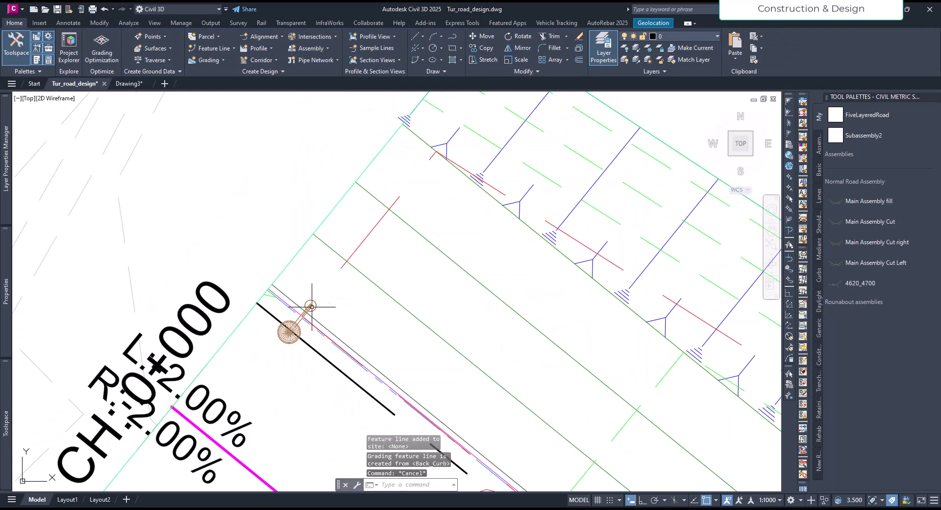
pyautogui.scroll(4, 292, 300)
pyautogui.click(274, 305)
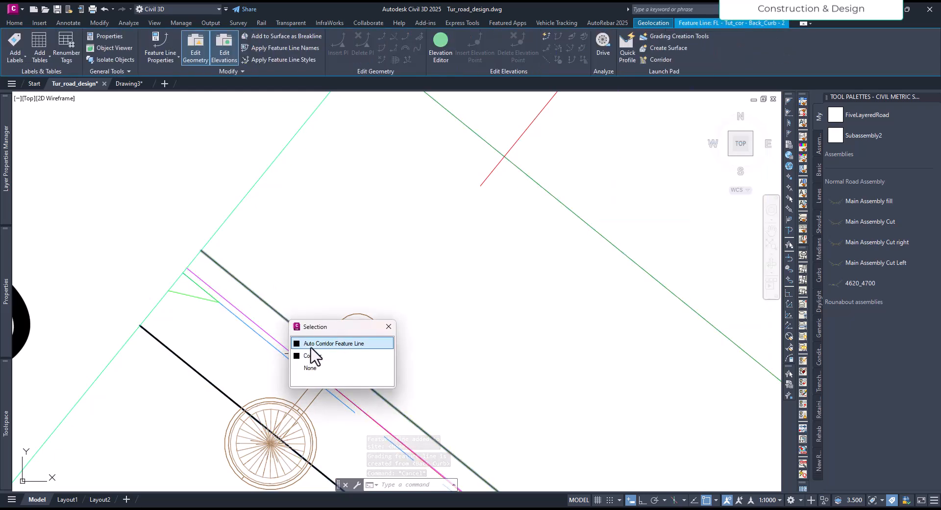
pyautogui.click(329, 345)
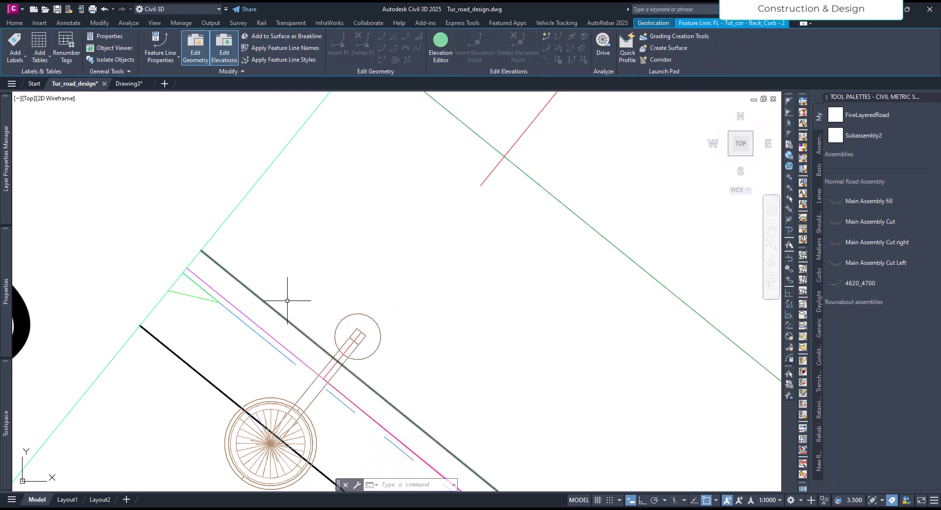
pyautogui.scroll(-4, 299, 294)
pyautogui.scroll(2, 278, 287)
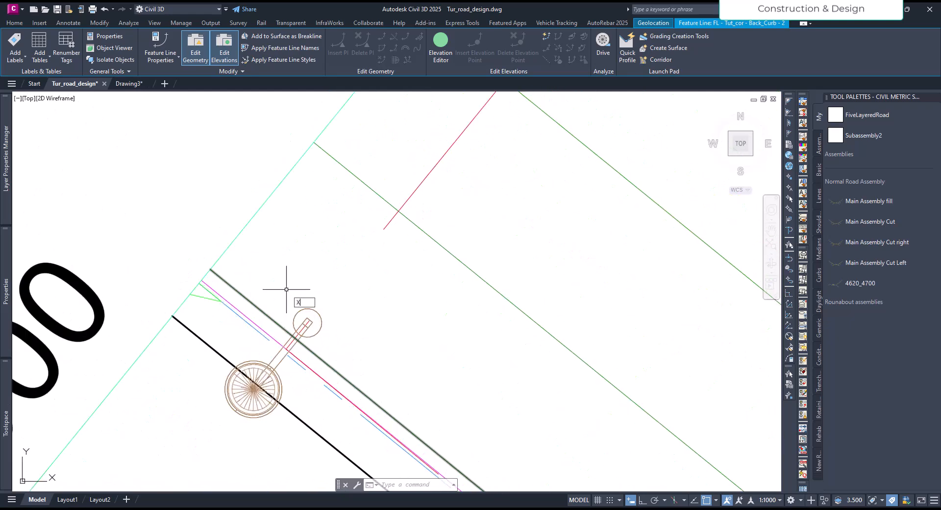
pyautogui.write('x')
pyautogui.press('Return')
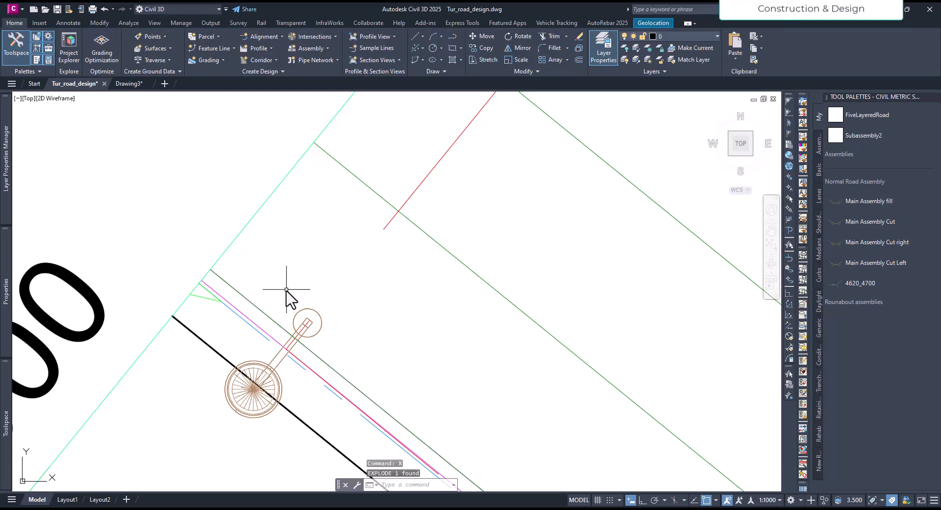
# Check the object type of the exploded back-of-curb line by selecting its 3D Polyline entry.
pyautogui.click(243, 294)
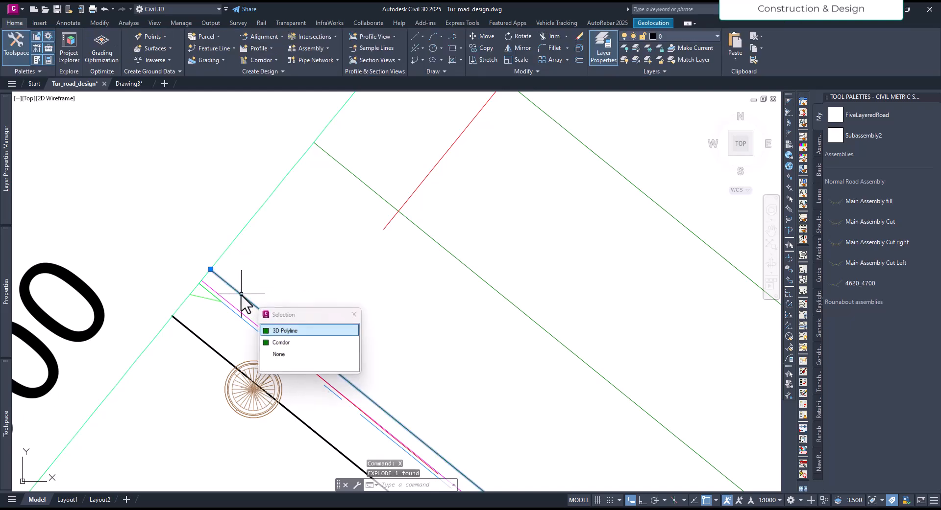
pyautogui.click(286, 331)
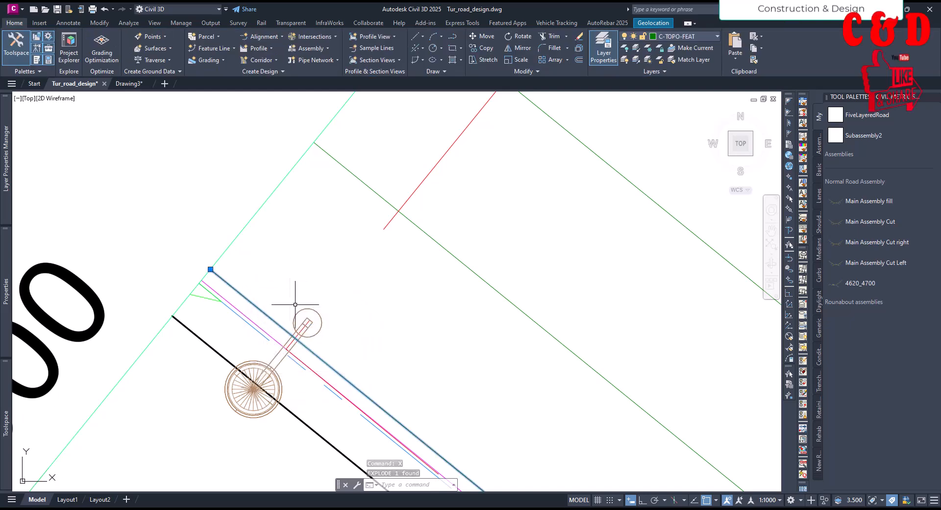
pyautogui.press('Escape')
# Create a path array of the street light using the extracted back-of-curb 3D polyline as the path.
pyautogui.scroll(-3, 288, 293)
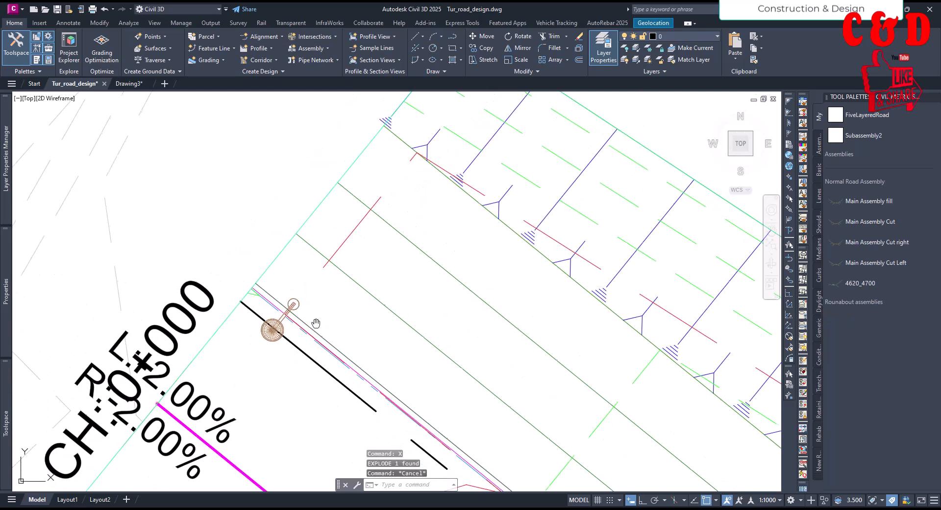
pyautogui.scroll(3, 307, 320)
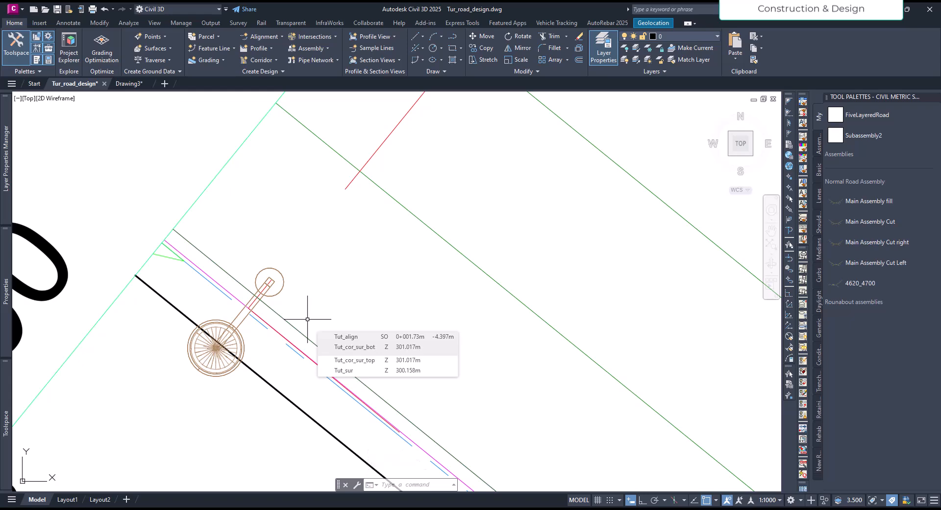
pyautogui.write('ARRAYPATH')
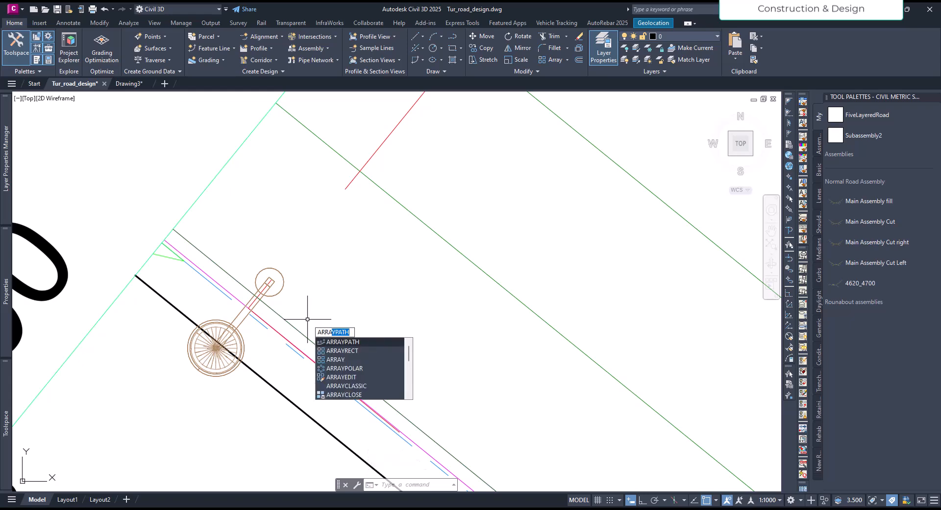
pyautogui.press('Return')
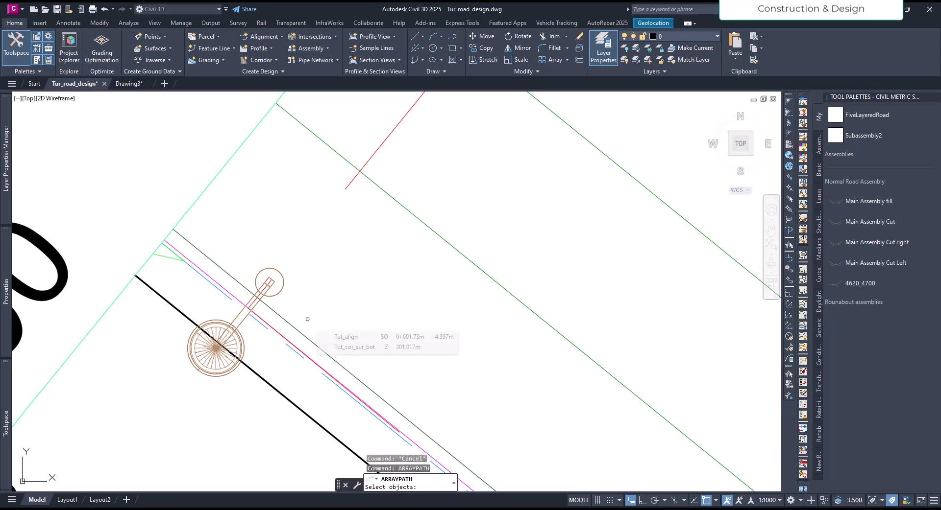
pyautogui.click(278, 292)
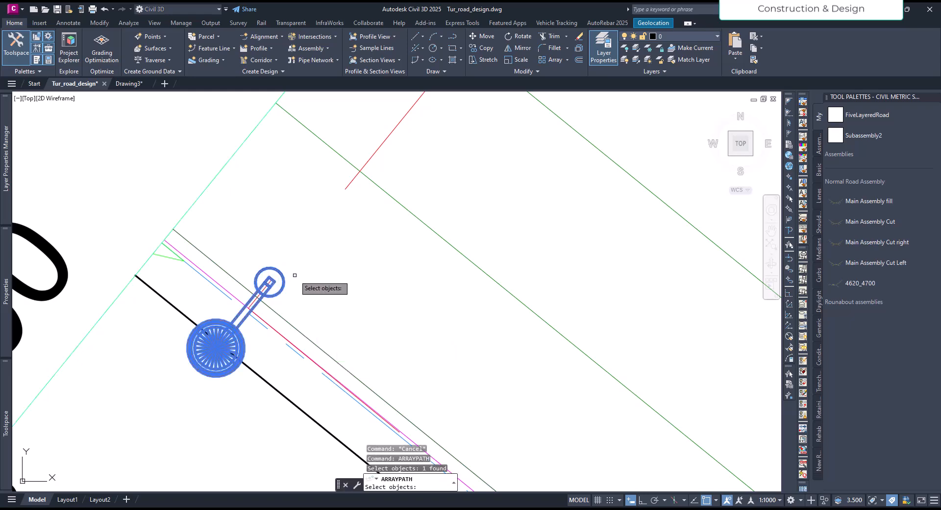
pyautogui.press('Return')
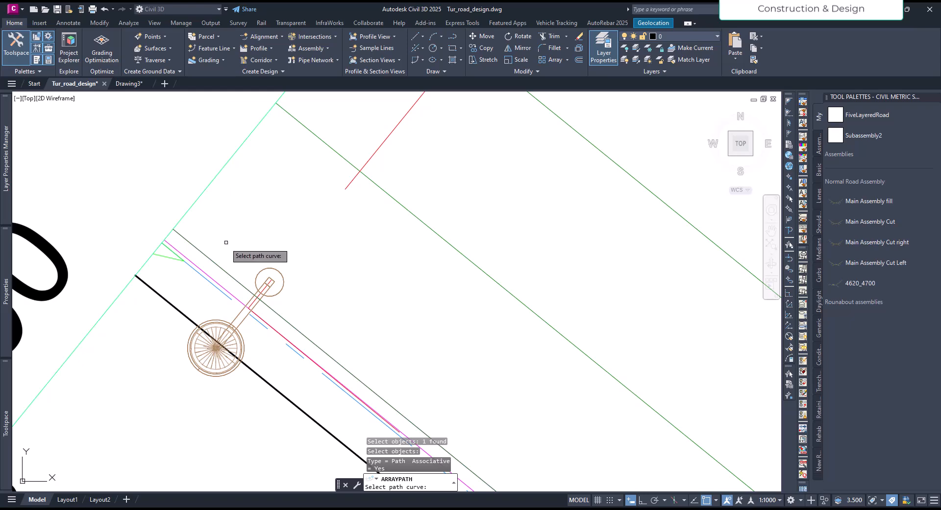
pyautogui.click(196, 249)
pyautogui.click(236, 286)
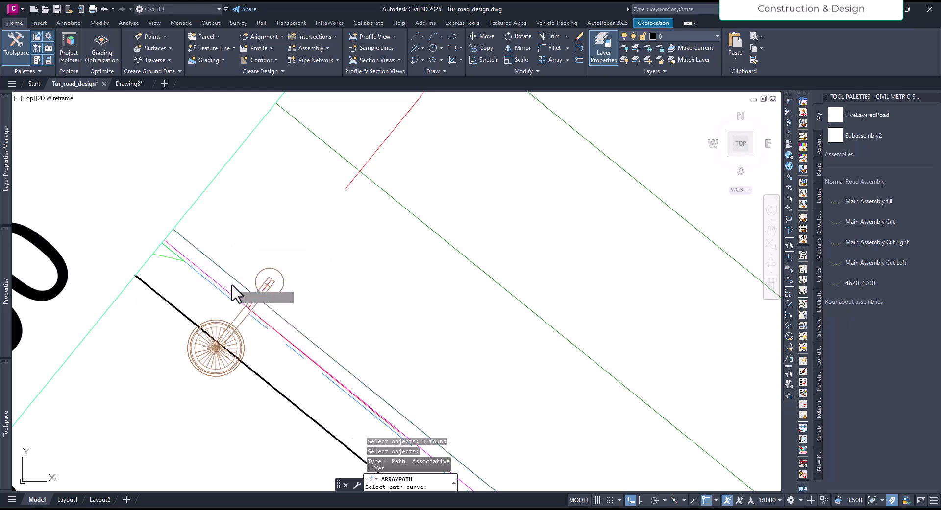
pyautogui.scroll(-5, 245, 249)
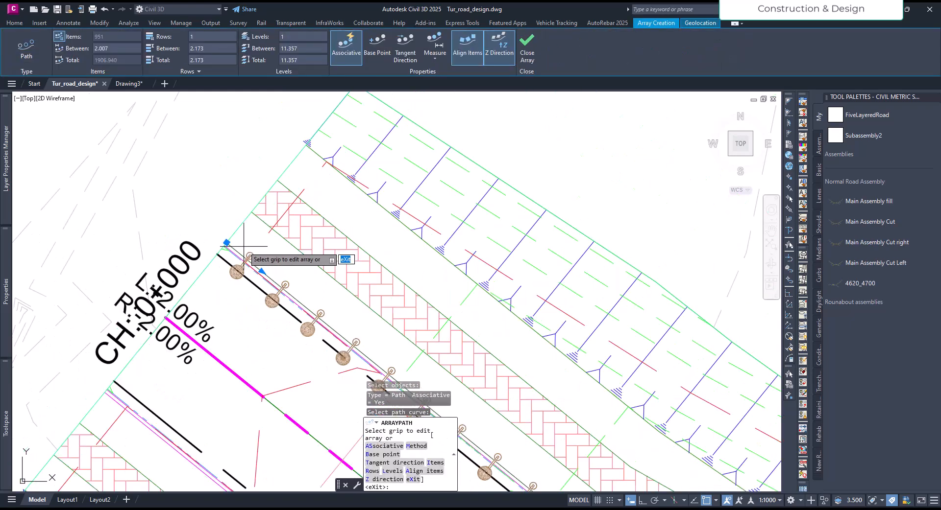
# Set the spacing between the arrayed street lights to 15.
pyautogui.scroll(4, 265, 254)
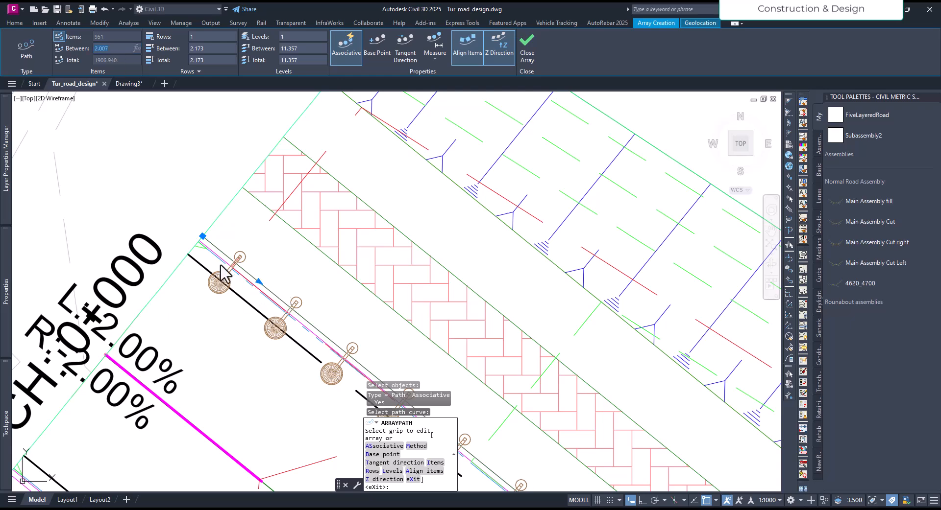
pyautogui.moveTo(112, 48); pyautogui.dragTo(90, 49)
pyautogui.write('15')
pyautogui.press('Return')
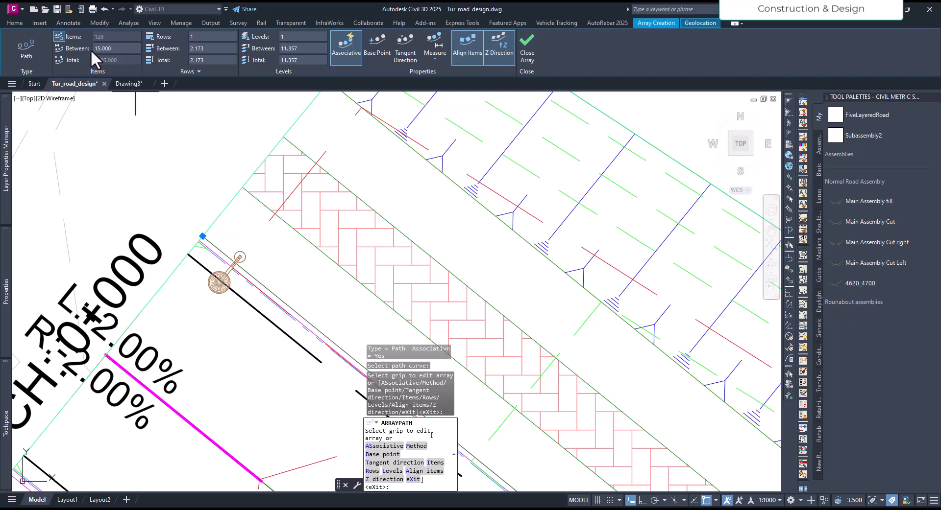
# Examine the placement of the arrayed street lights along the curb from the road's start past the widened section.
pyautogui.scroll(-2, 277, 247)
pyautogui.scroll(-3, 274, 249)
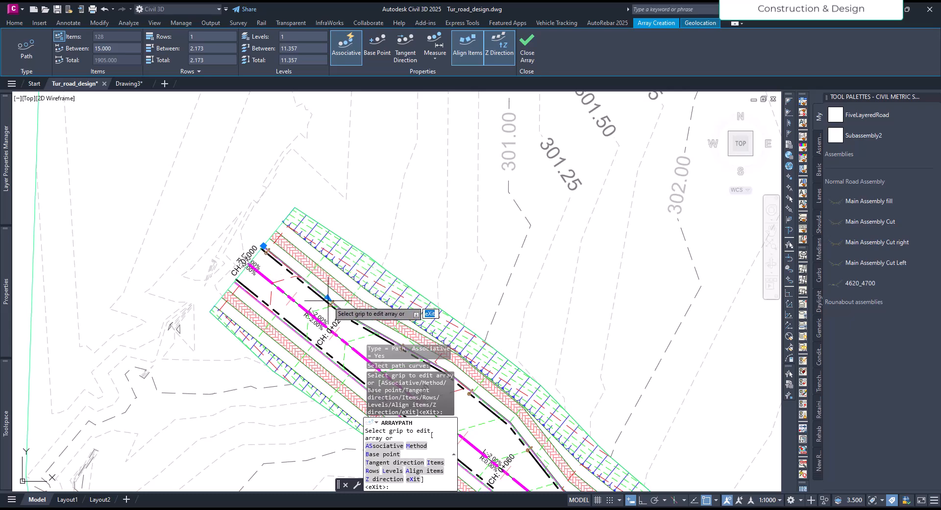
pyautogui.scroll(-3, 324, 299)
pyautogui.scroll(2, 343, 299)
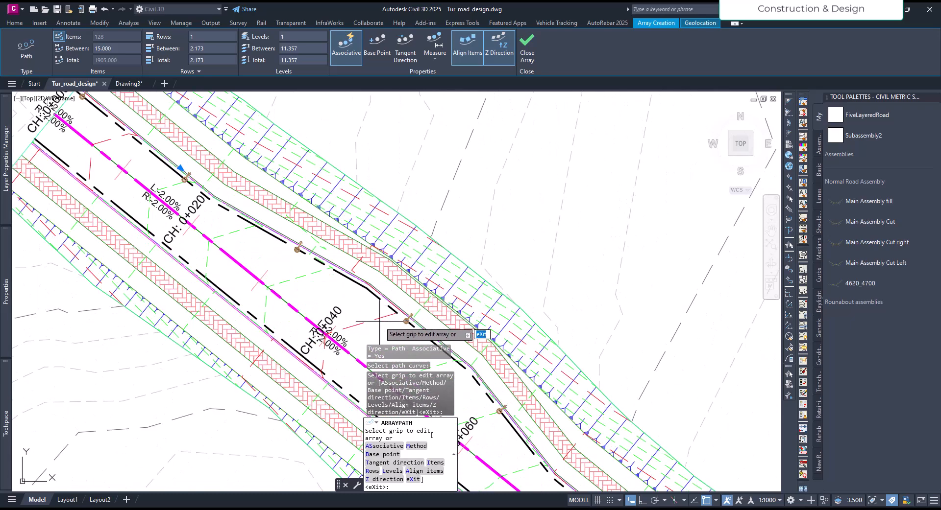
pyautogui.scroll(2, 359, 301)
pyautogui.moveTo(357, 300)
pyautogui.mouseDown(button='middle')
pyautogui.moveTo(298, 231)
pyautogui.moveTo(430, 338)
pyautogui.mouseUp(button='middle')
pyautogui.moveTo(298, 233); pyautogui.dragTo(414, 338, button='middle')
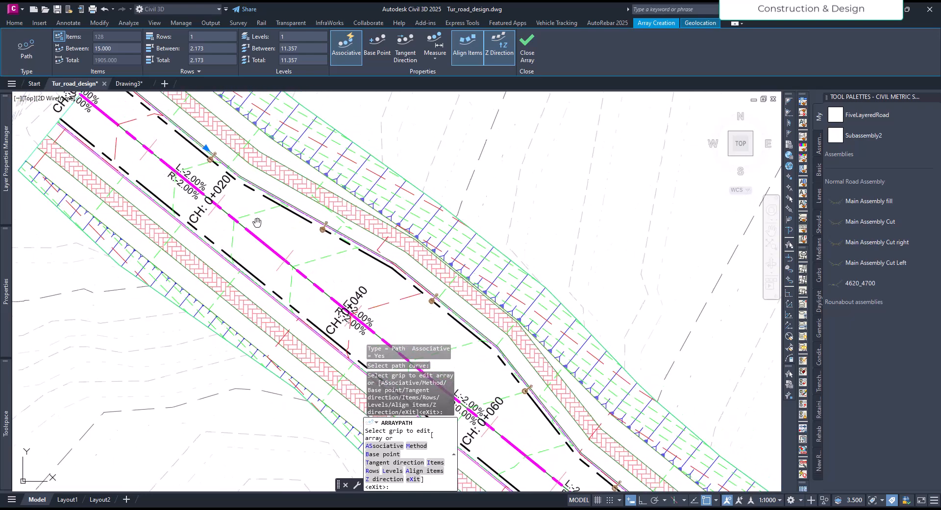
pyautogui.moveTo(256, 221); pyautogui.dragTo(401, 324, button='middle')
pyautogui.moveTo(288, 232); pyautogui.dragTo(292, 236, button='middle')
pyautogui.scroll(1, 291, 236)
pyautogui.scroll(2, 338, 261)
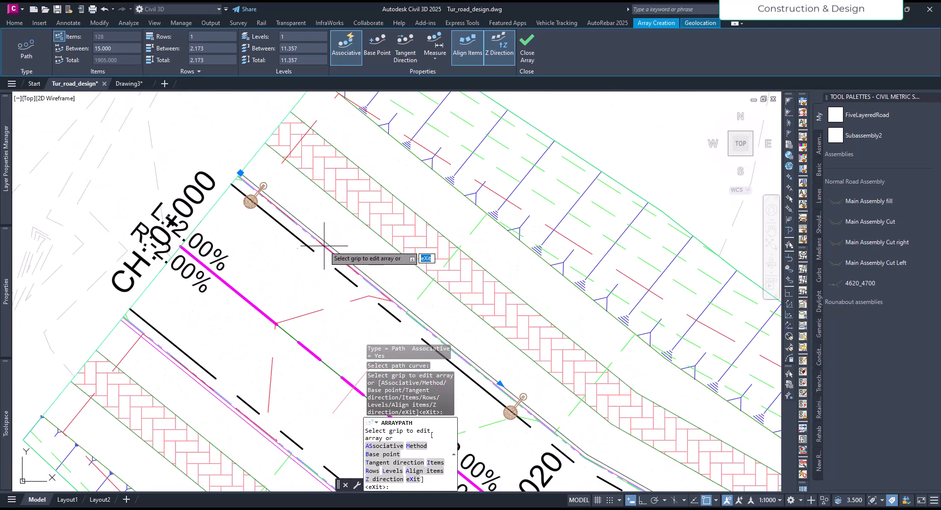
pyautogui.scroll(1, 357, 260)
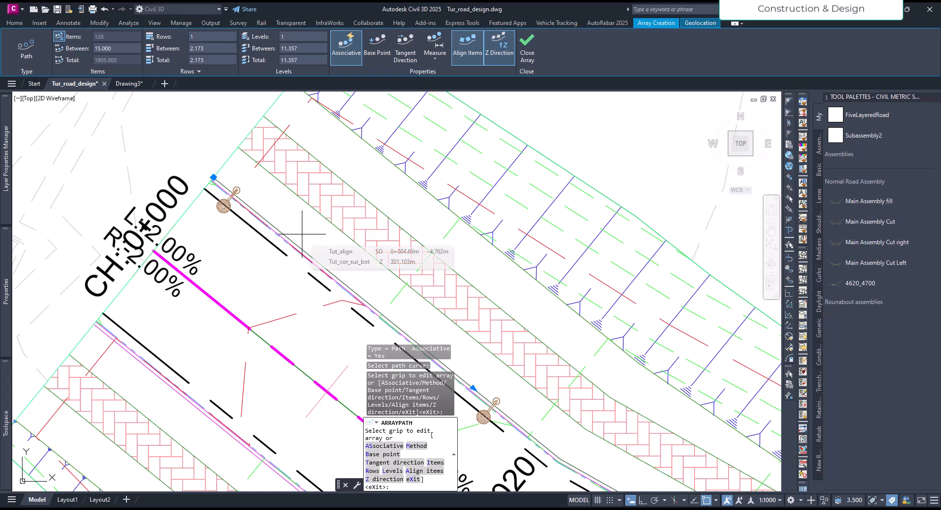
# Set the spacing between the arrayed street lights to 12.5 and finish the path array.
pyautogui.moveTo(298, 234); pyautogui.dragTo(264, 240, button='middle')
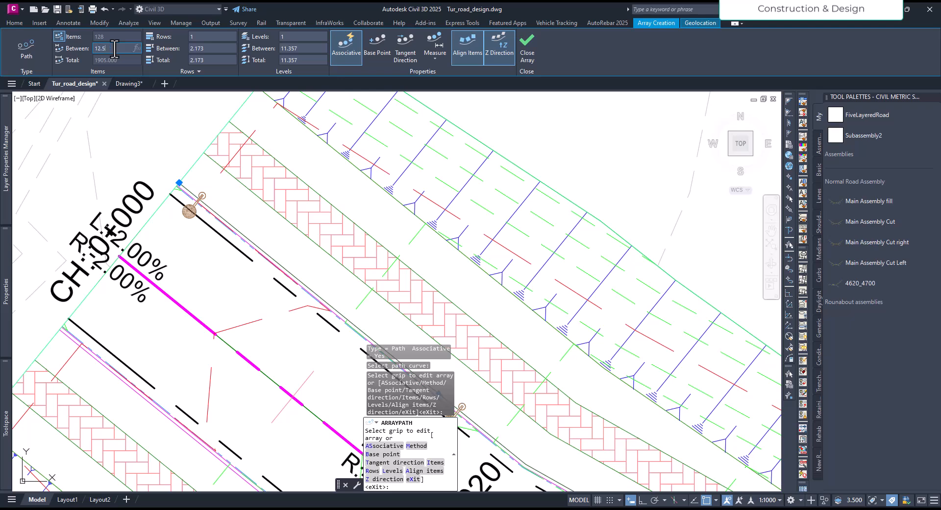
pyautogui.press('Return')
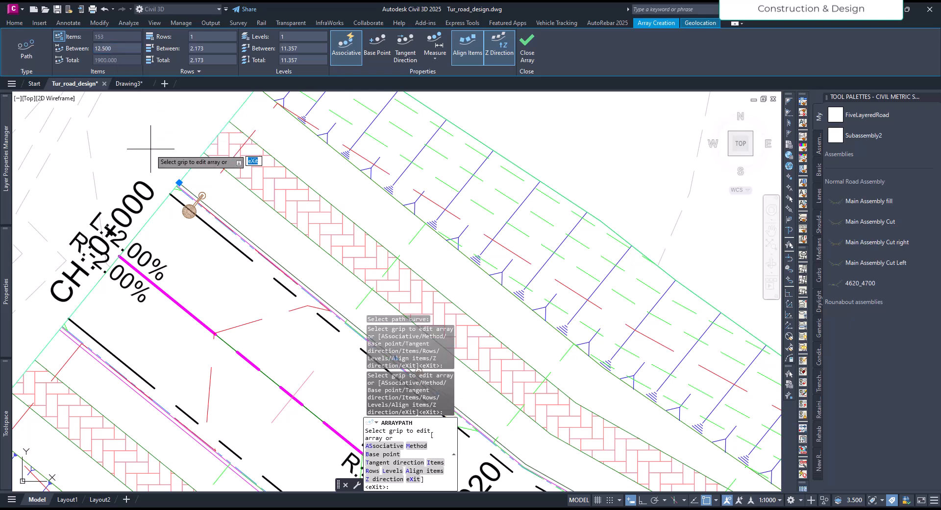
pyautogui.scroll(-2, 199, 199)
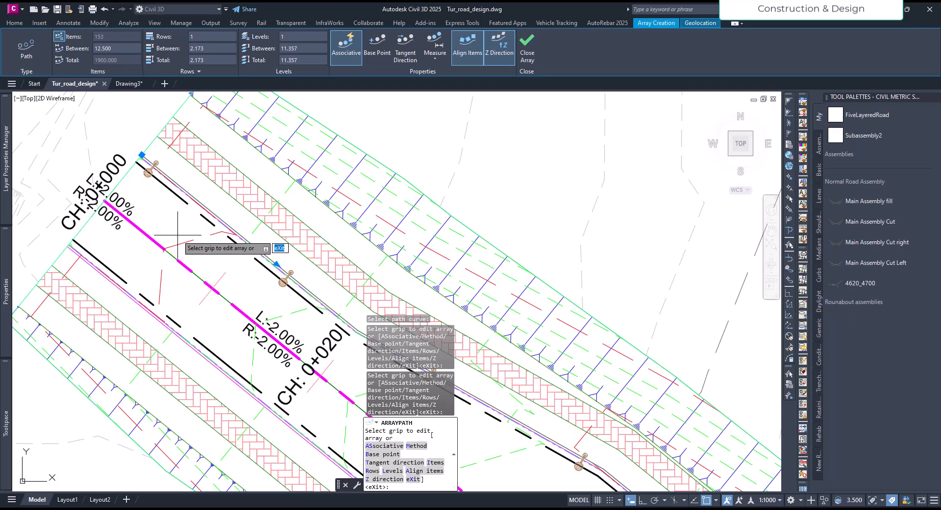
pyautogui.press('Return')
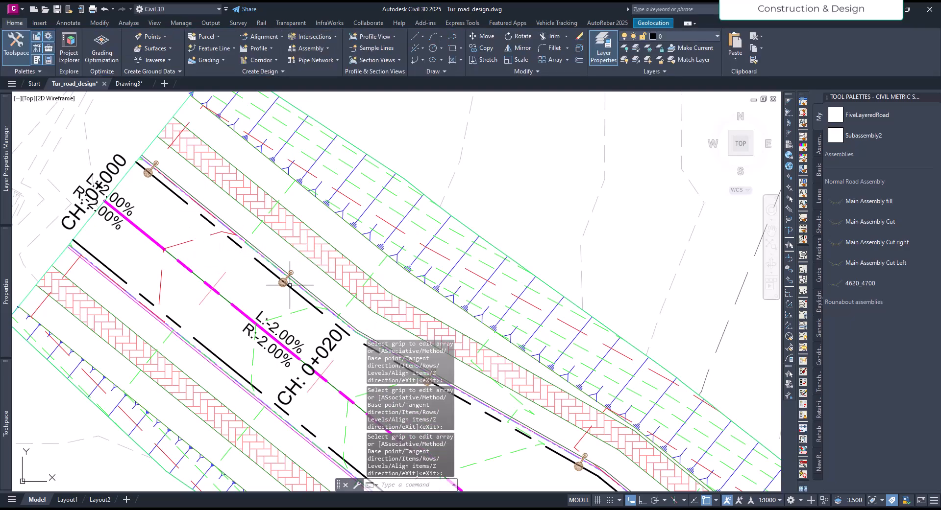
# Examine the finished street light array along the road and around its starting station.
pyautogui.scroll(-5, 181, 173)
pyautogui.scroll(4, 387, 313)
pyautogui.scroll(-2, 373, 338)
pyautogui.moveTo(207, 242); pyautogui.dragTo(416, 356, button='middle')
pyautogui.moveTo(79, 133); pyautogui.dragTo(262, 324, button='middle')
pyautogui.scroll(4, 262, 324)
pyautogui.scroll(3, 262, 324)
pyautogui.moveTo(294, 179); pyautogui.dragTo(316, 287, button='middle')
# Start the Drive simulation on the Tut_cor corridor, using its Crown feature line as the path.
pyautogui.click(281, 228)
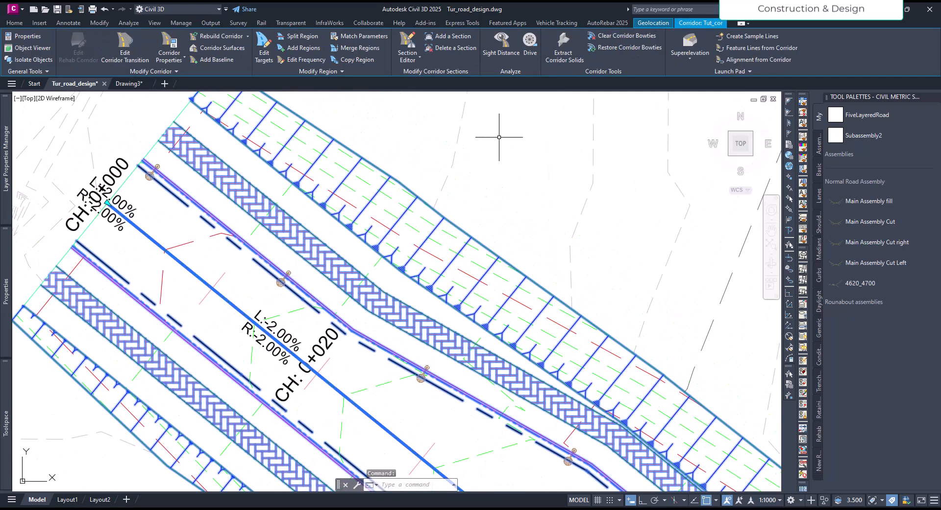
pyautogui.click(530, 45)
pyautogui.click(189, 269)
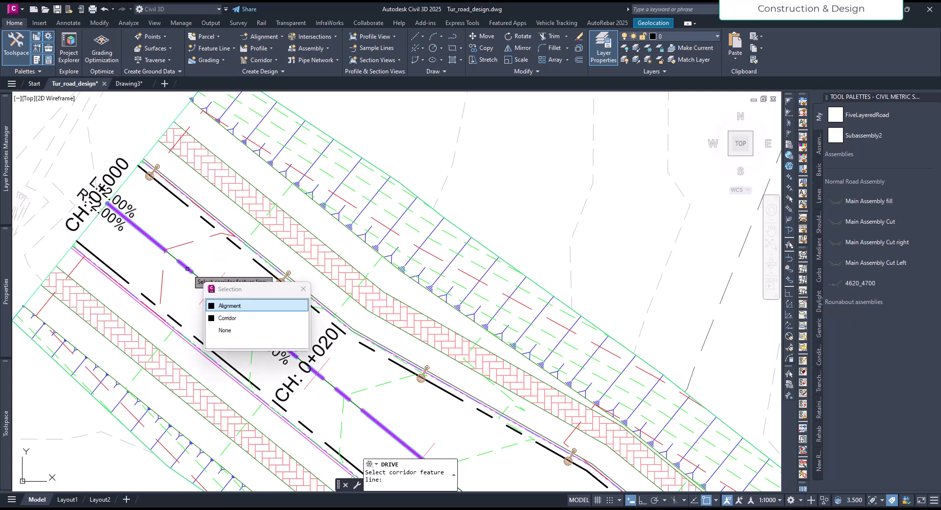
pyautogui.click(222, 318)
pyautogui.click(480, 227)
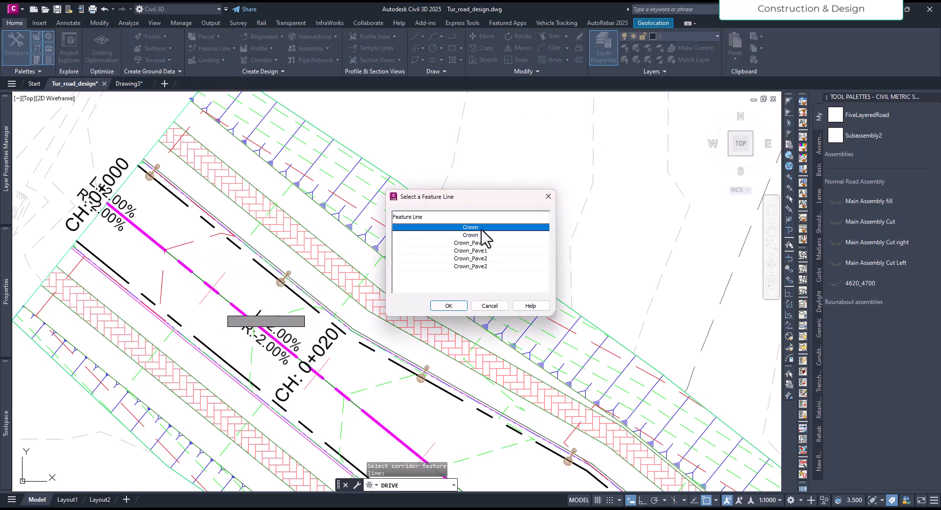
pyautogui.click(448, 306)
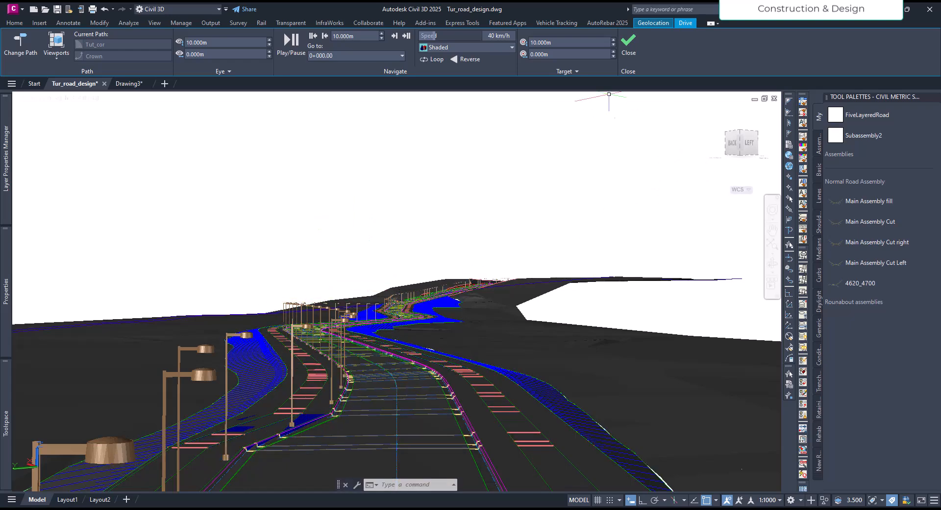
# Run the drive simulation in two short stretches, setting the speed to 80 km/h for the second one.
pyautogui.click(292, 49)
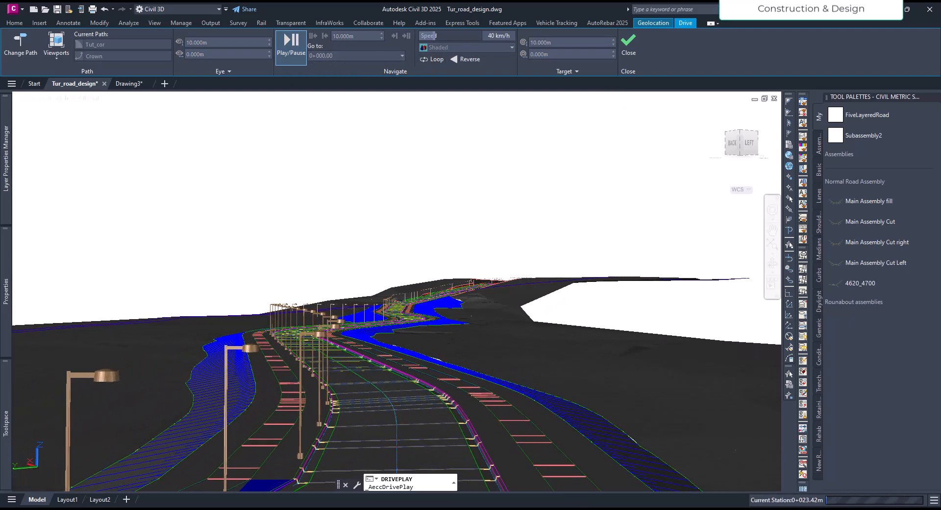
pyautogui.click(286, 52)
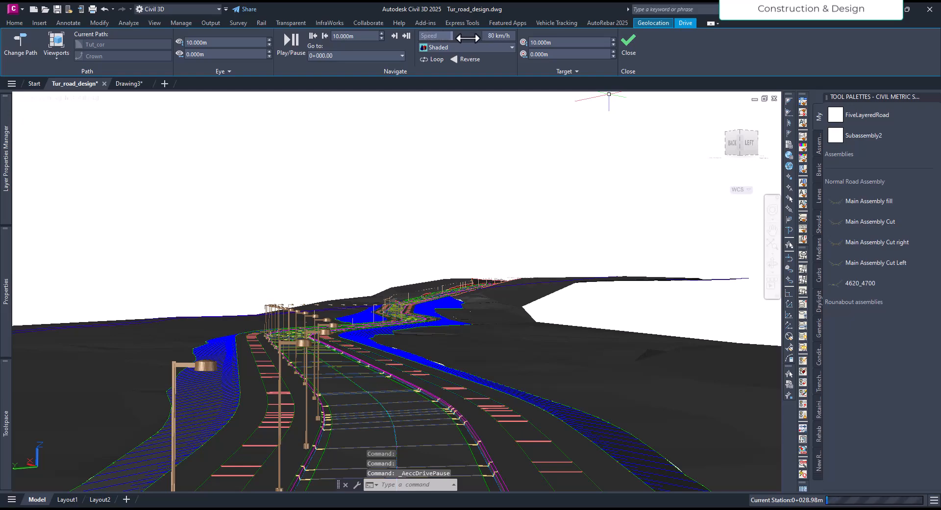
pyautogui.click(291, 48)
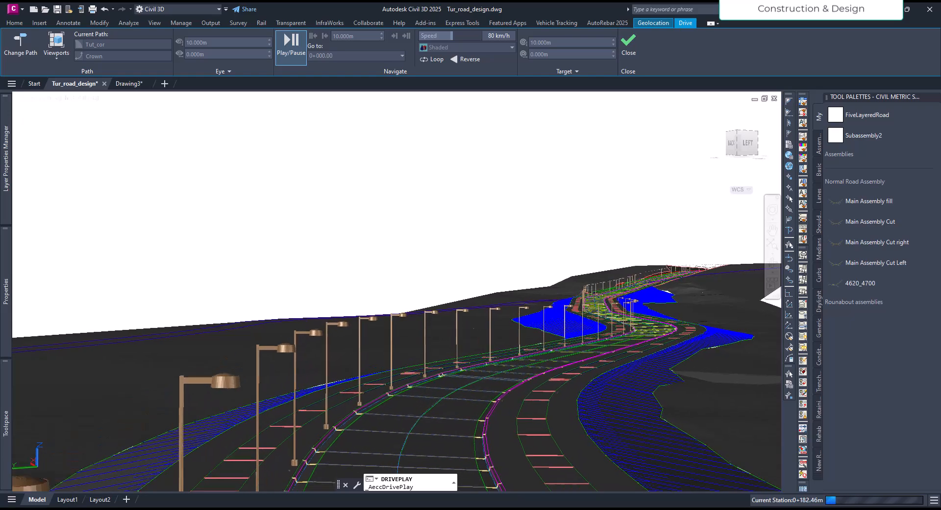
pyautogui.click(294, 46)
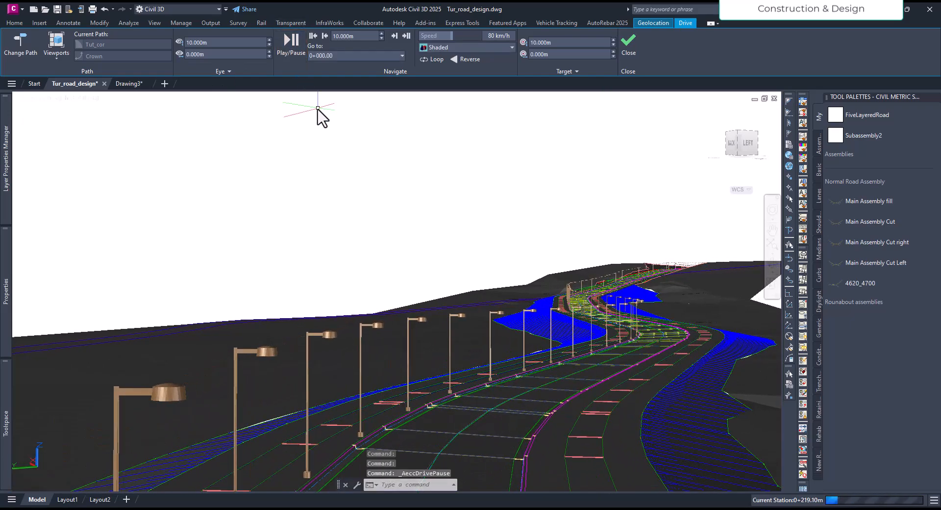
# View the paused drive in the Realistic visual style and switch it to Conceptual.
pyautogui.click(79, 98)
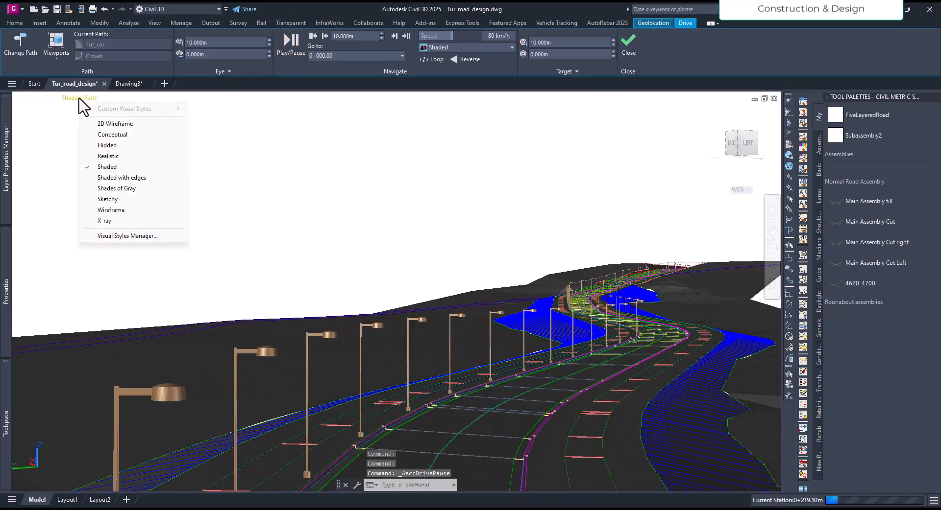
pyautogui.click(110, 156)
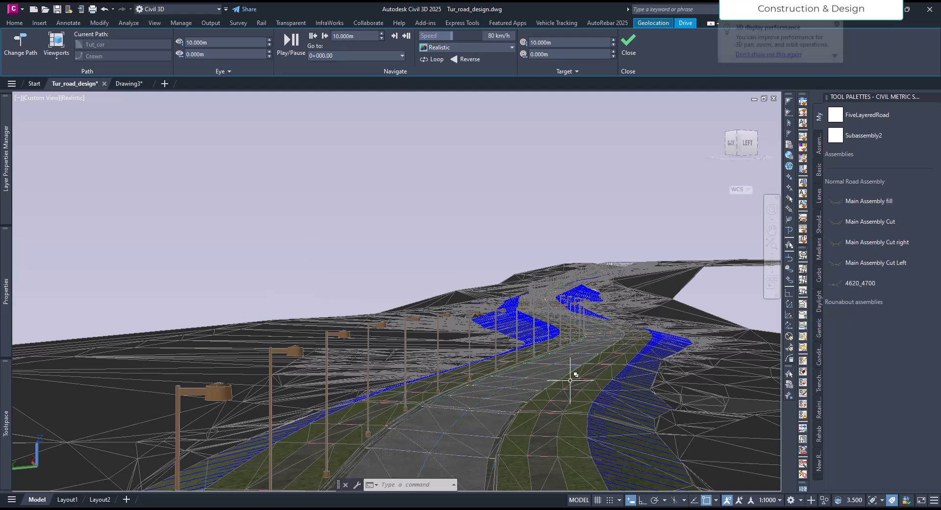
pyautogui.click(73, 98)
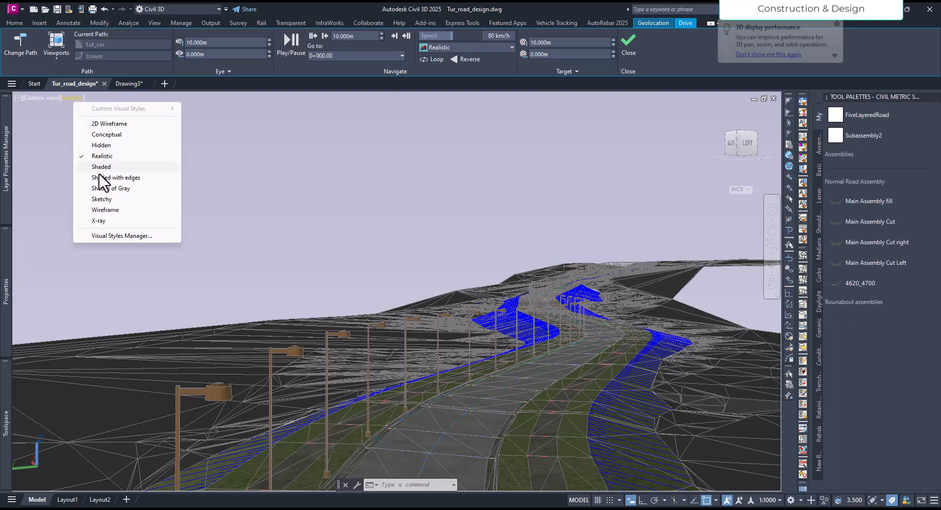
pyautogui.click(104, 135)
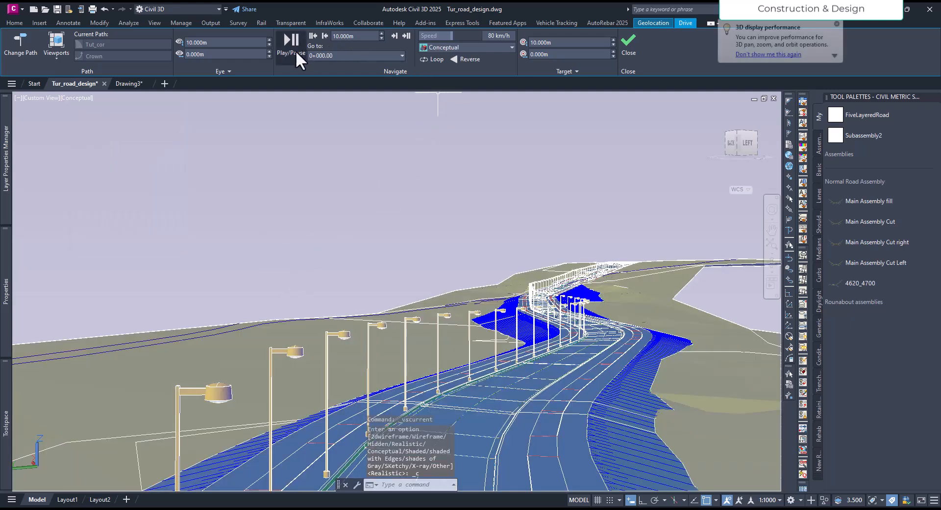
# Run the drive in the Conceptual style, pausing to set the speed to 50 km/h before continuing.
pyautogui.click(295, 51)
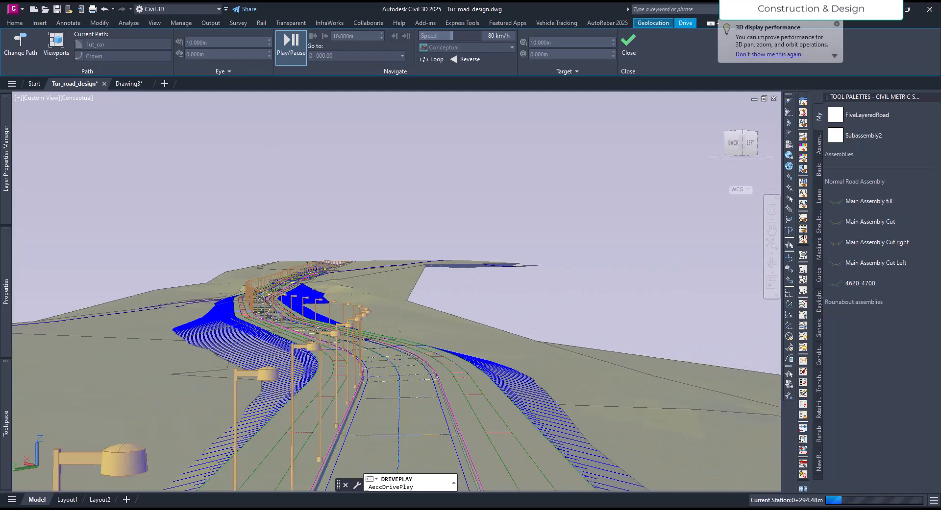
pyautogui.click(295, 53)
pyautogui.moveTo(450, 36); pyautogui.dragTo(446, 35)
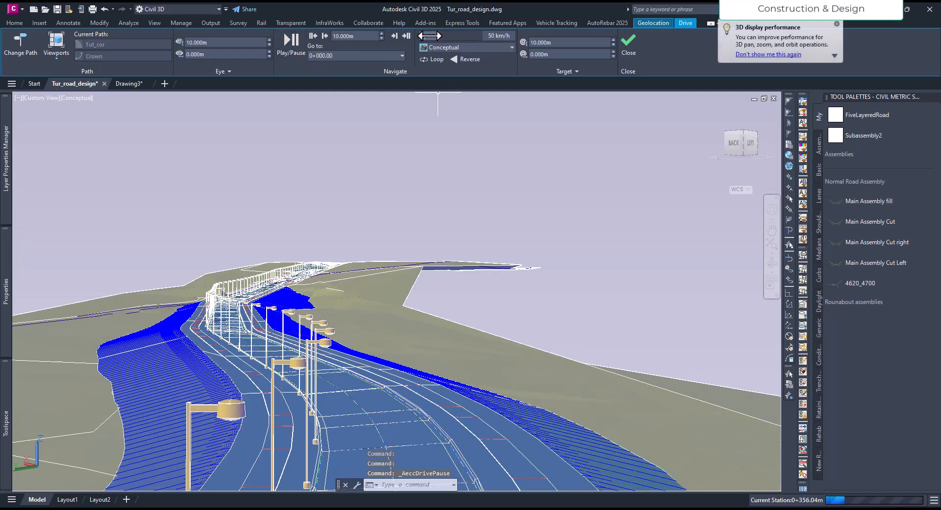
pyautogui.click(289, 50)
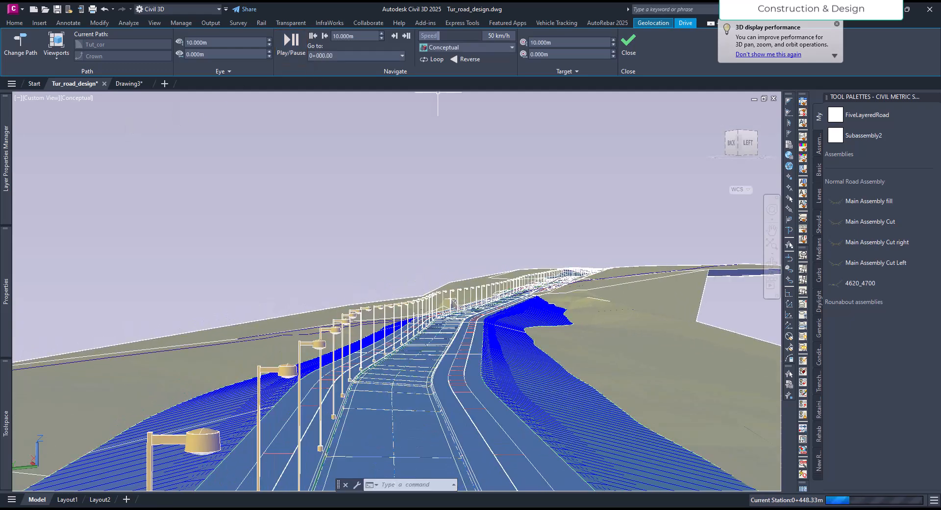
# Change the drive view's visual style to 2D Wireframe and resume the simulation.
pyautogui.click(78, 97)
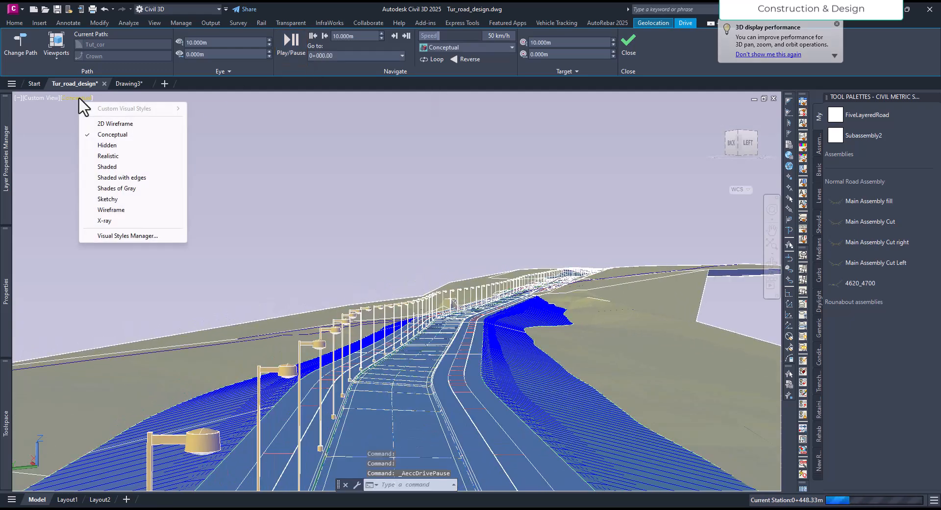
pyautogui.click(114, 128)
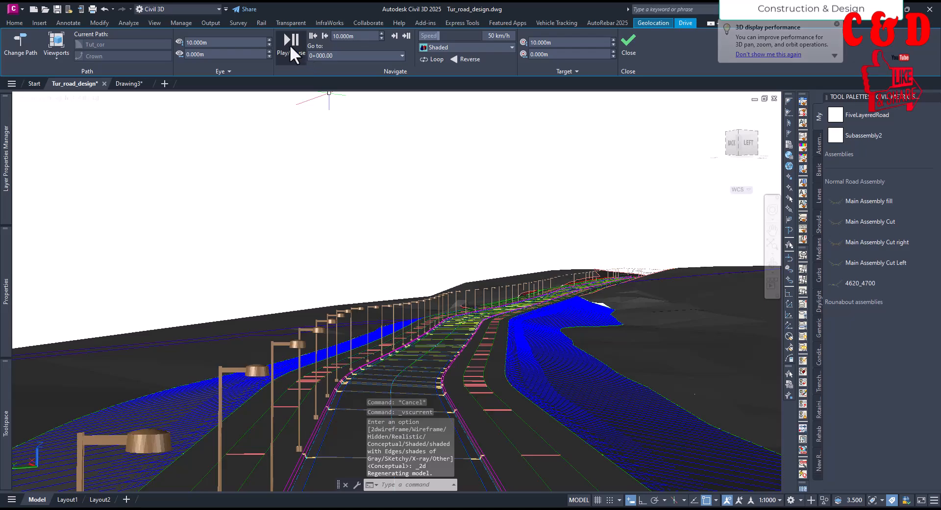
pyautogui.click(287, 45)
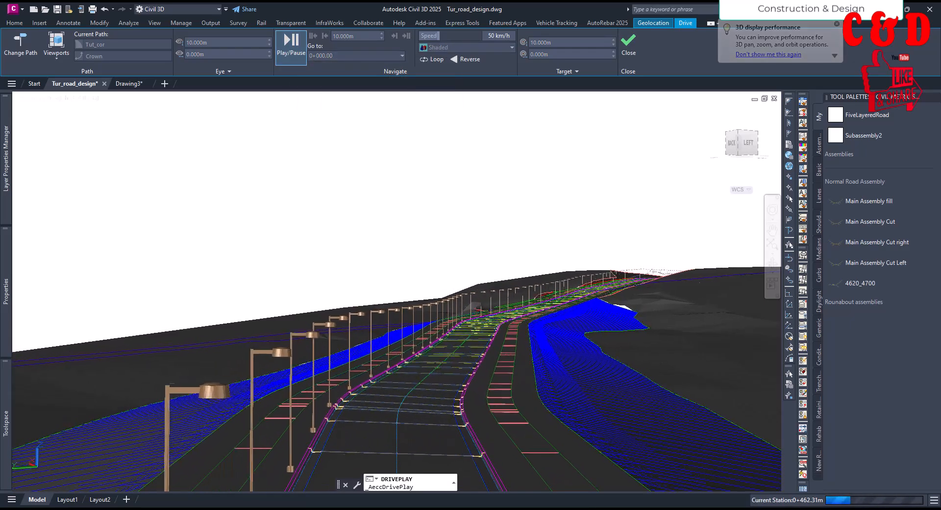